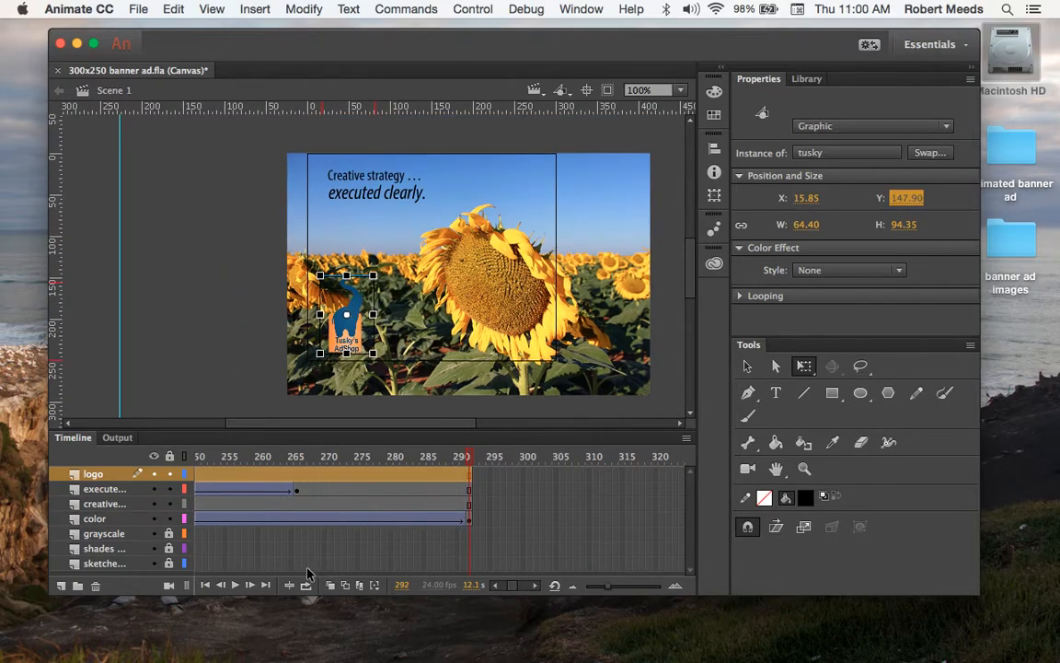
# Step: Move the tusky logo straight down off the stage in frame 1 and insert a keyframe on the logo layer at frame 236
pyautogui.click(206, 586)
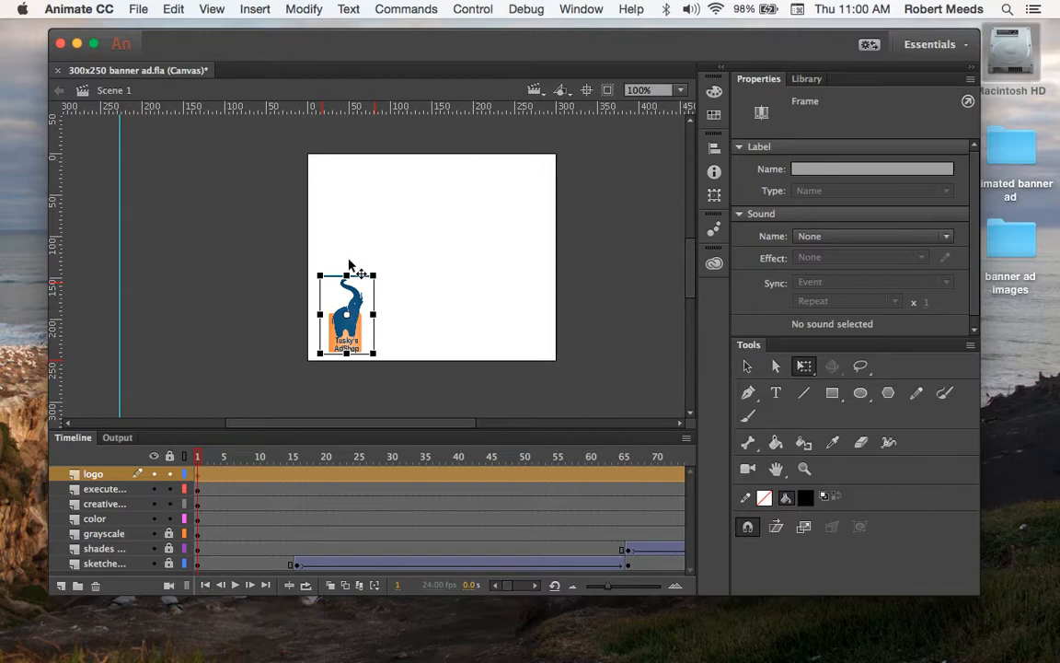
pyautogui.moveTo(351, 308); pyautogui.dragTo(345, 406)
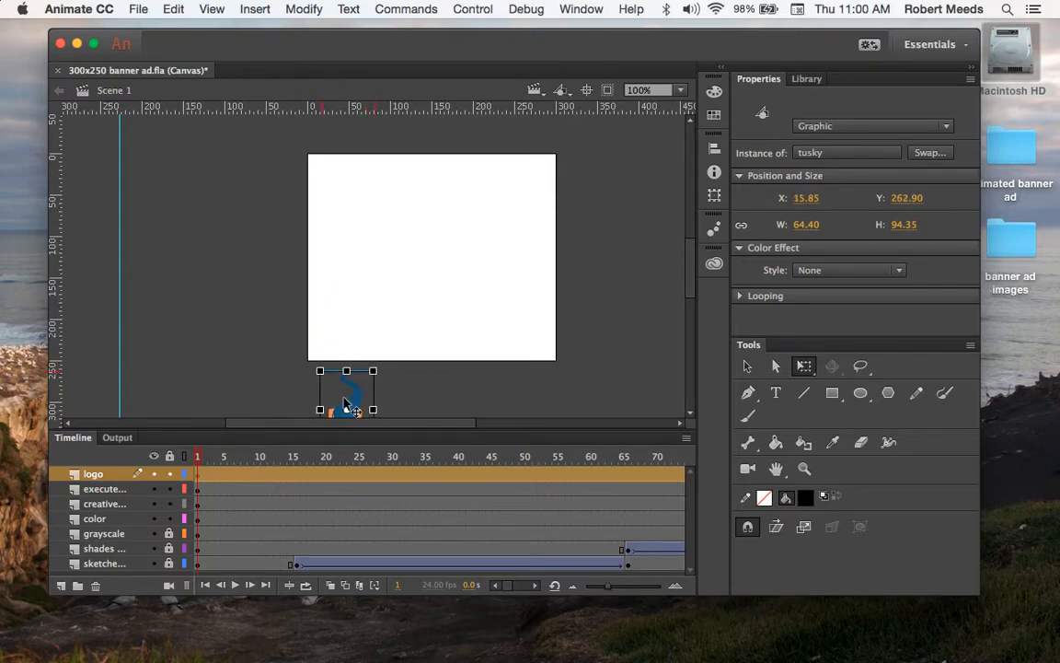
pyautogui.moveTo(197, 457)
pyautogui.mouseDown()
pyautogui.moveTo(693, 461)
pyautogui.moveTo(529, 461)
pyautogui.moveTo(664, 466)
pyautogui.mouseUp()
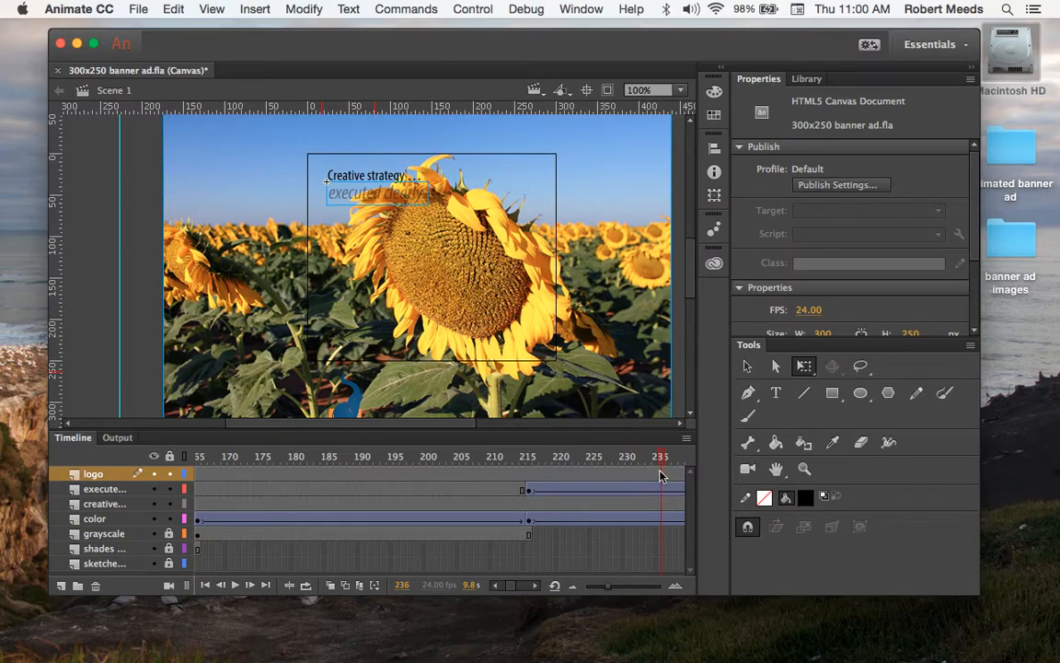
pyautogui.click(660, 476)
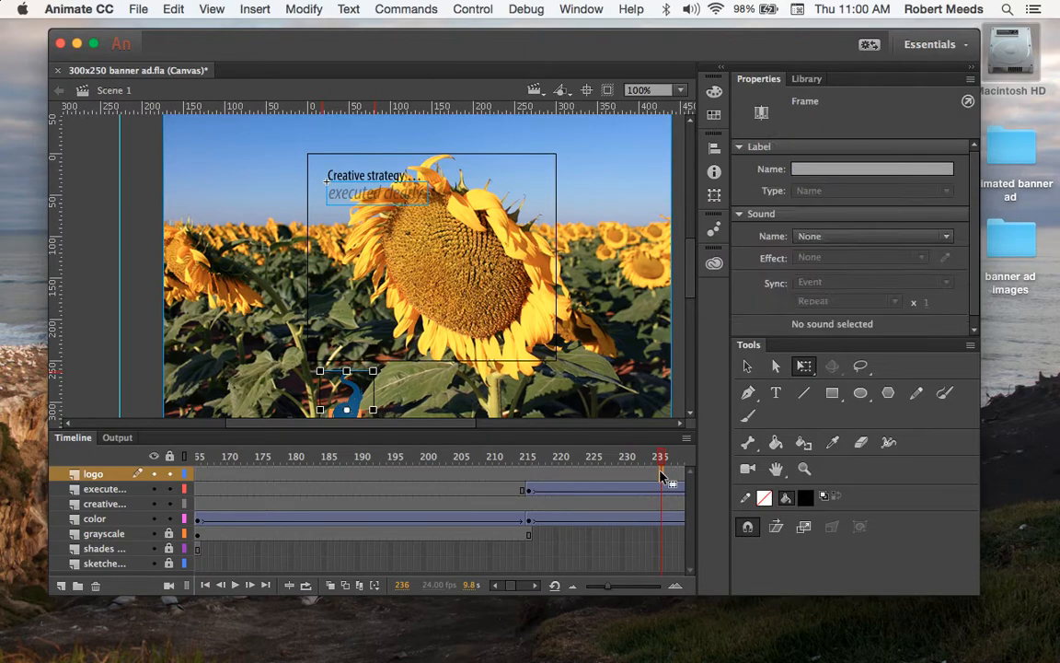
pyautogui.click(253, 10)
pyautogui.moveTo(276, 112)
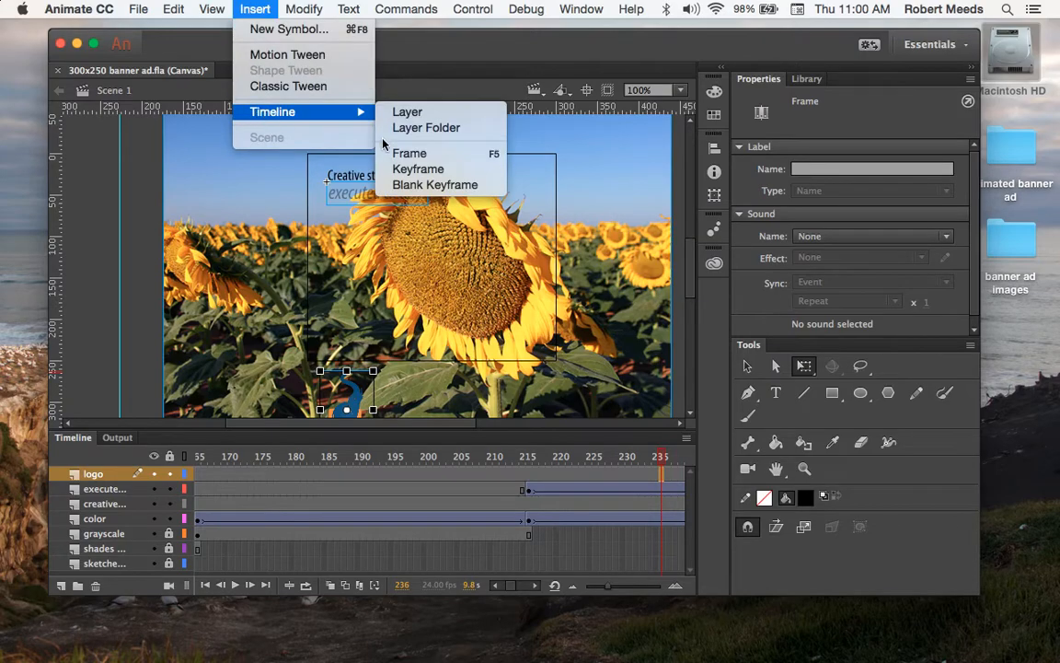
pyautogui.click(405, 168)
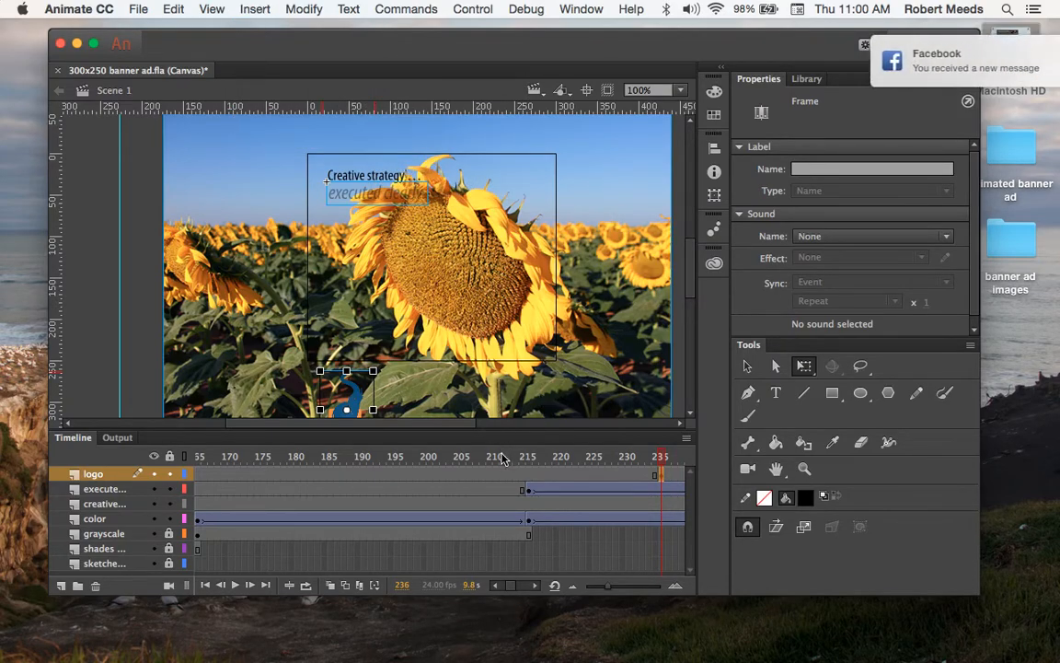
# Step: Insert a second keyframe on the logo layer at frame 286
pyautogui.hscroll(5, 502, 478)
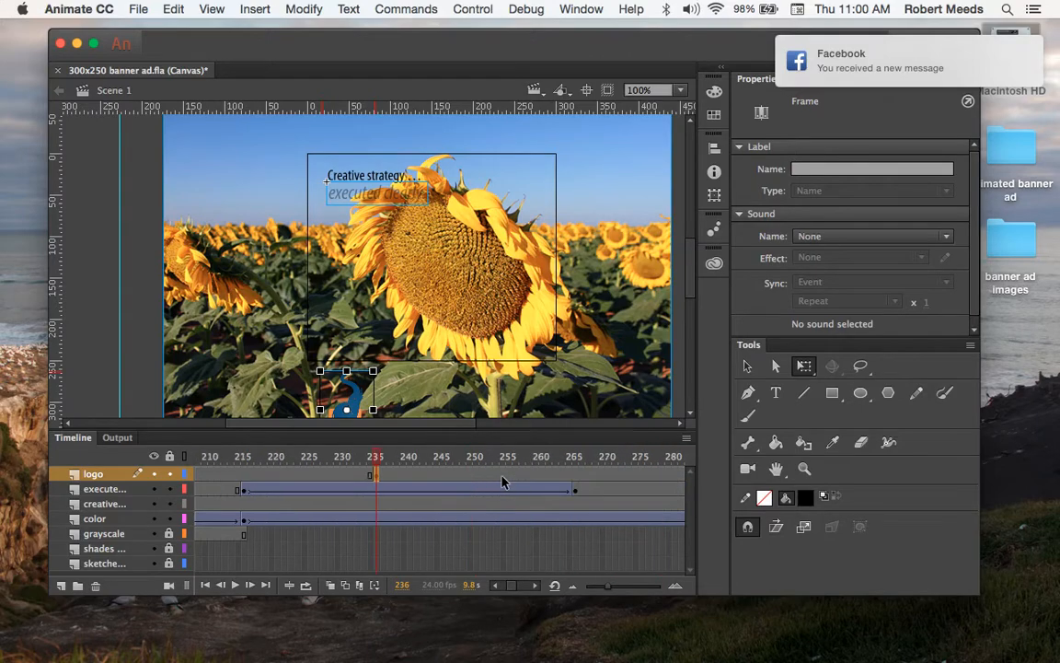
pyautogui.hscroll(2, 501, 480)
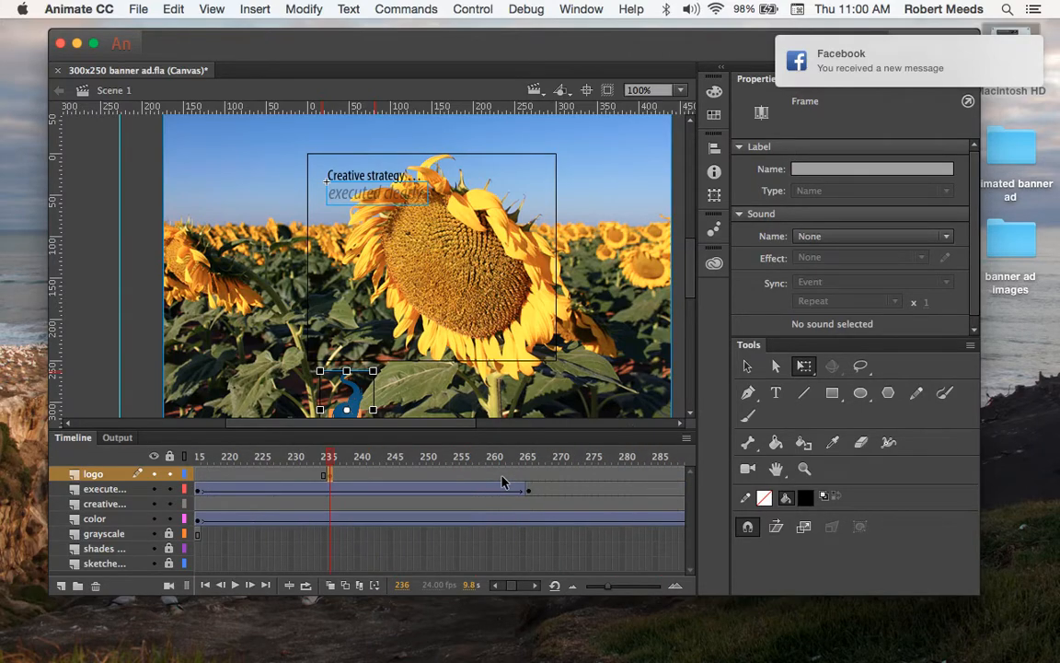
pyautogui.click(664, 475)
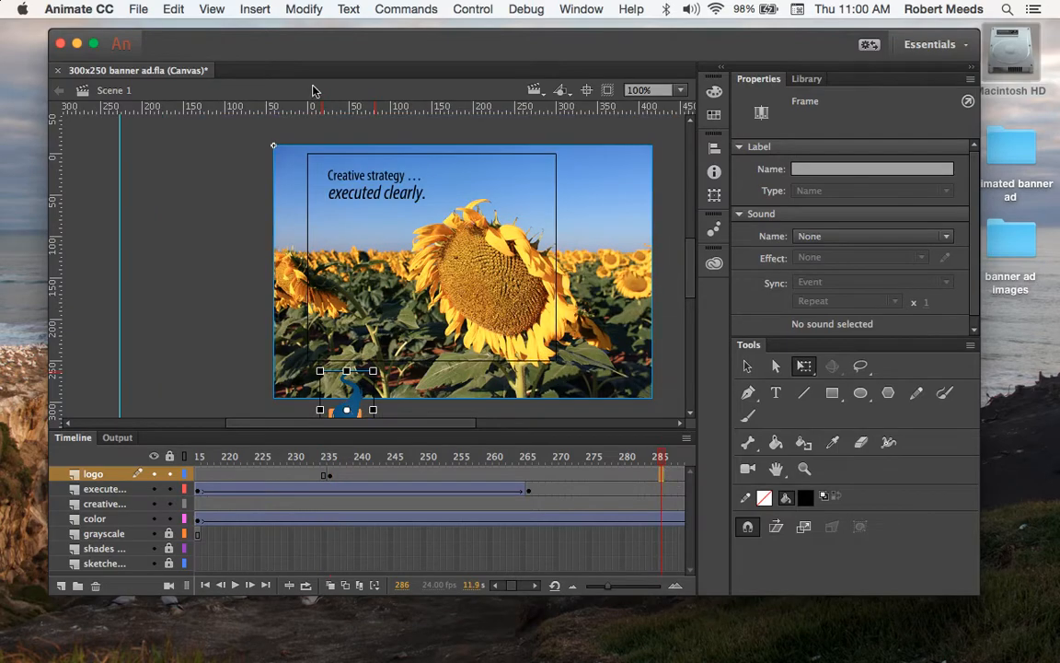
pyautogui.click(254, 9)
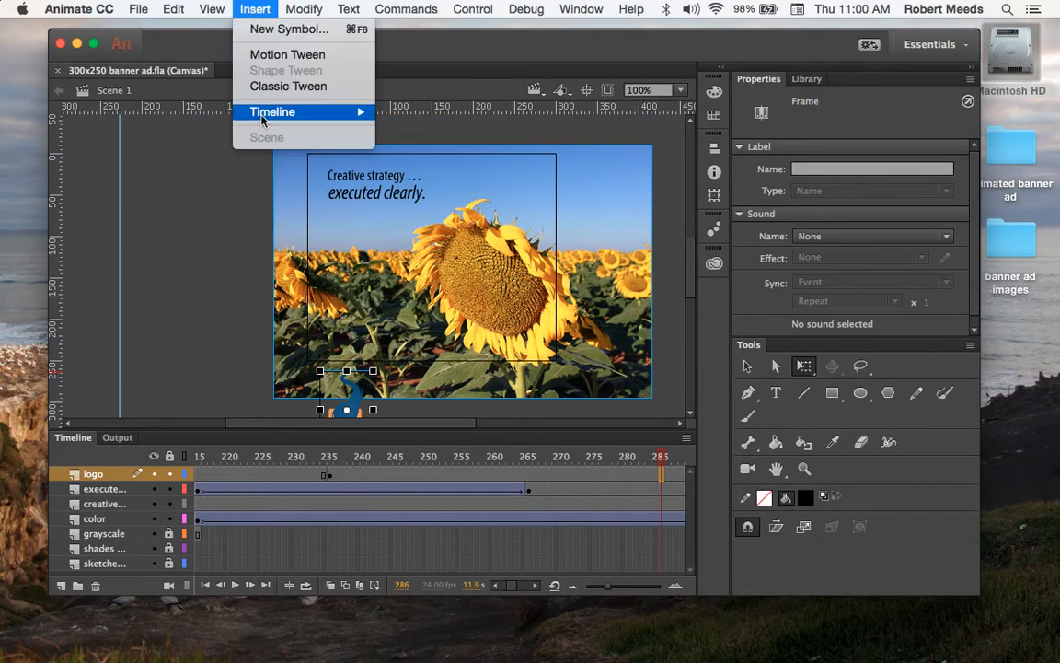
pyautogui.moveTo(262, 115)
pyautogui.click(409, 169)
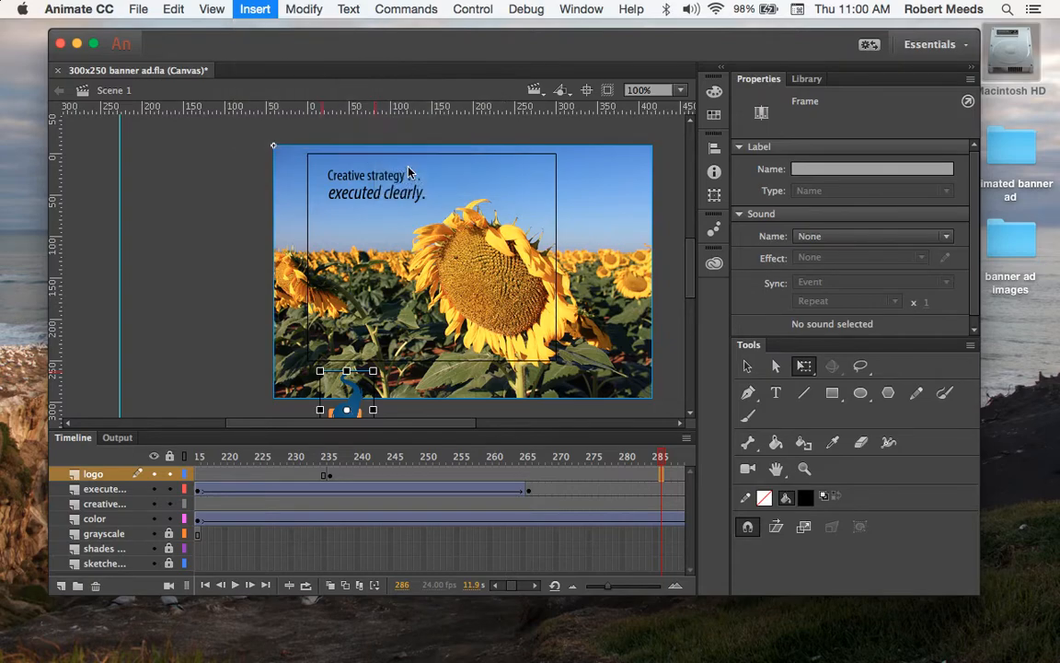
# Step: Set the logo's Y position to 148 at frame 286
pyautogui.click(357, 391)
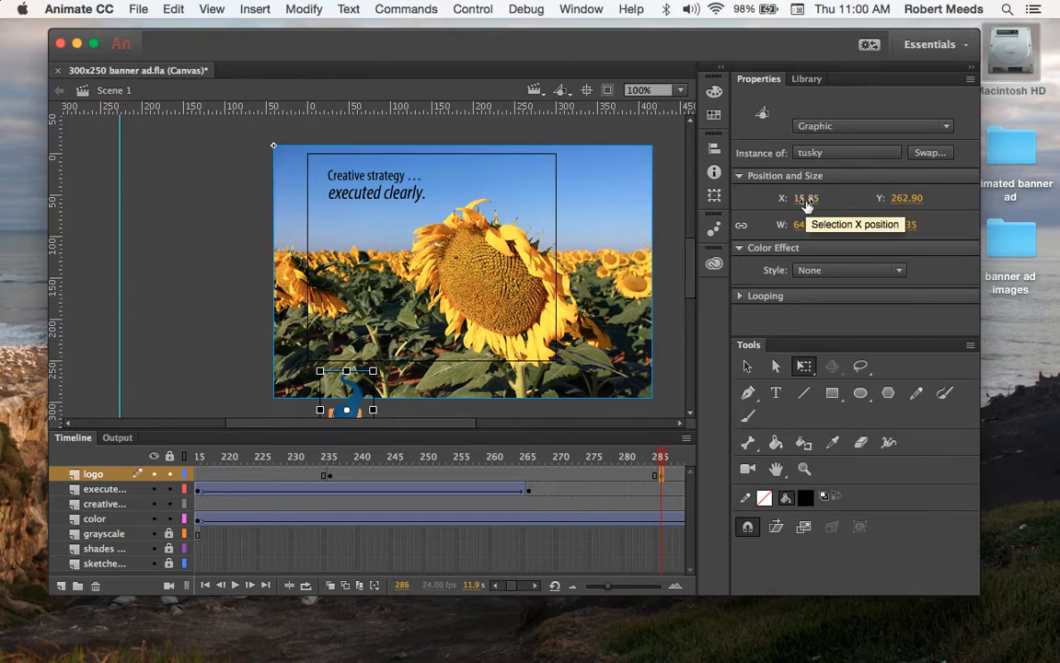
pyautogui.click(897, 201)
pyautogui.write('148')
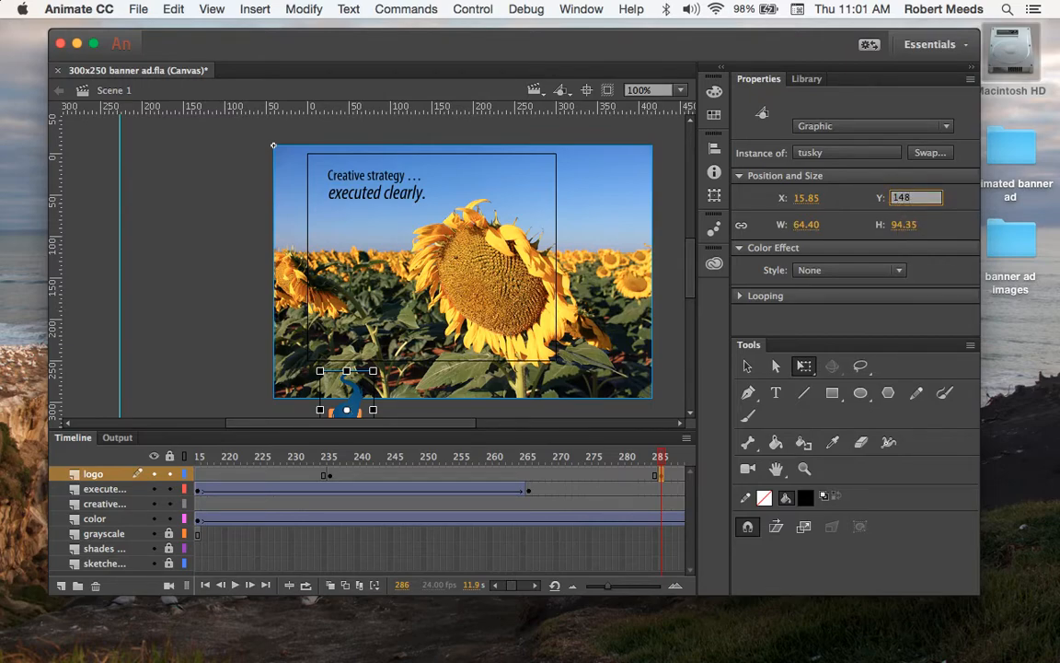
pyautogui.press('Return')
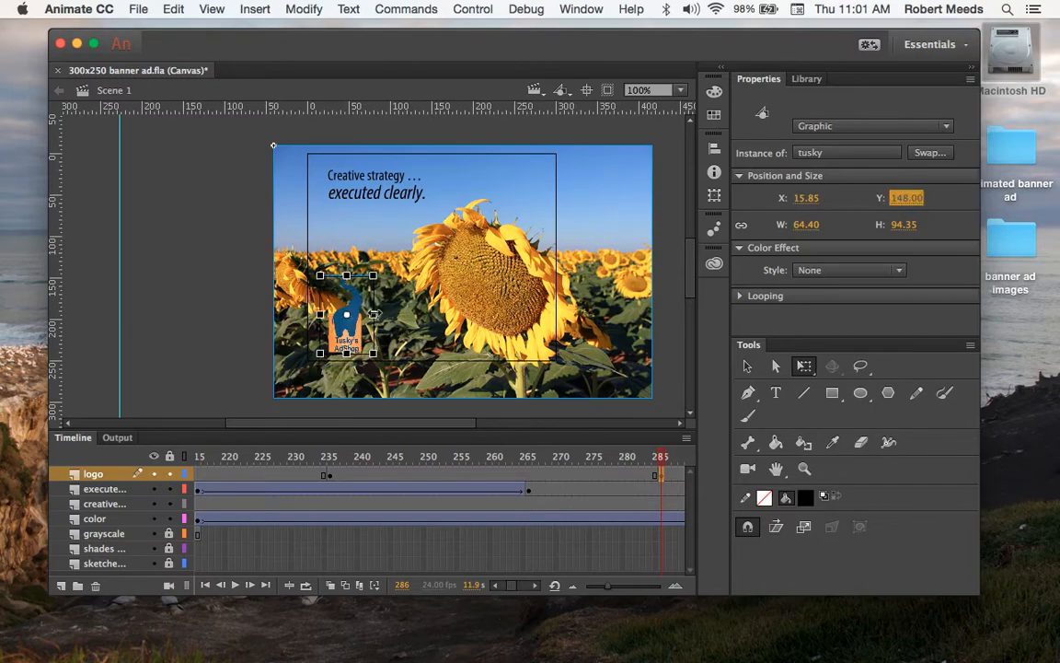
# Step: Add a classic tween between the logo's keyframes at frames 236 and 286 and scrub through it to preview the motion
pyautogui.click(527, 476)
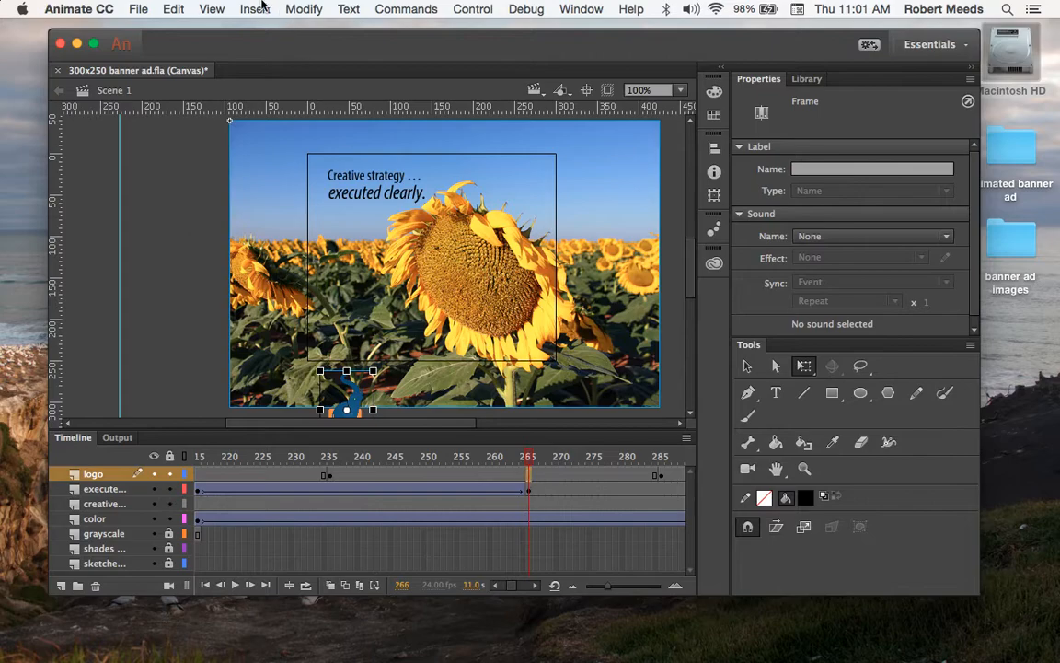
pyautogui.click(210, 9)
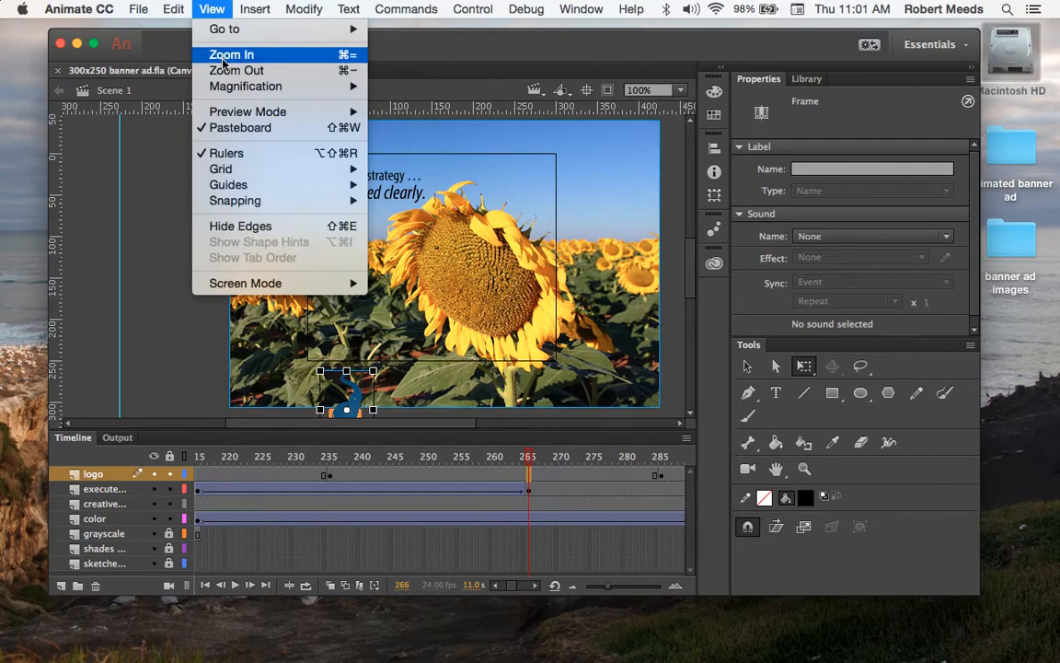
pyautogui.moveTo(255, 9)
pyautogui.click(288, 86)
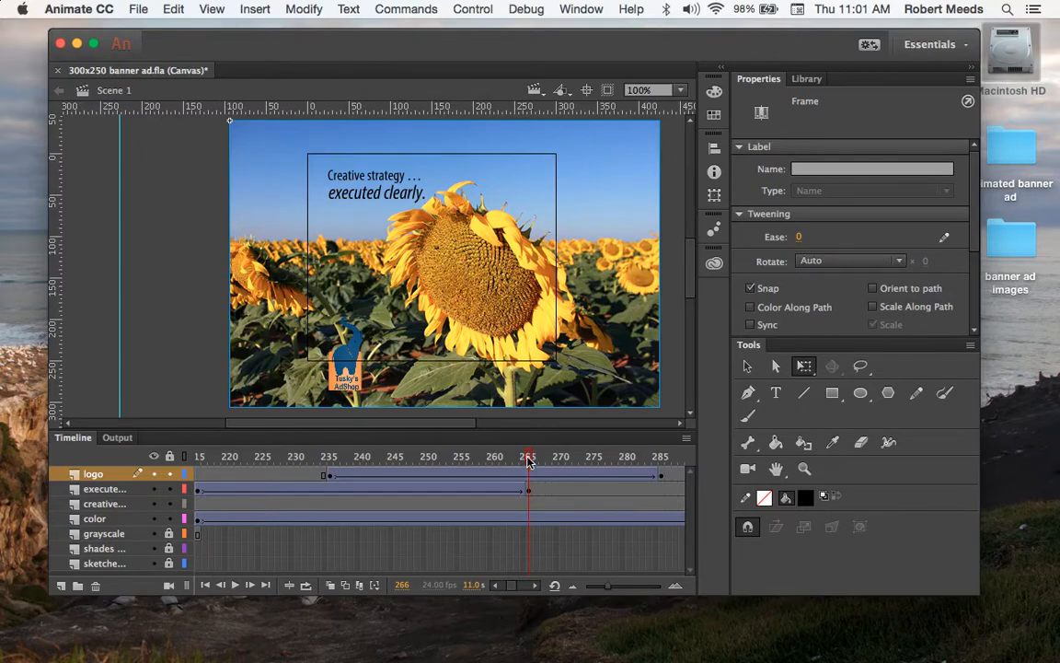
pyautogui.click(428, 457)
pyautogui.moveTo(428, 457); pyautogui.dragTo(669, 459)
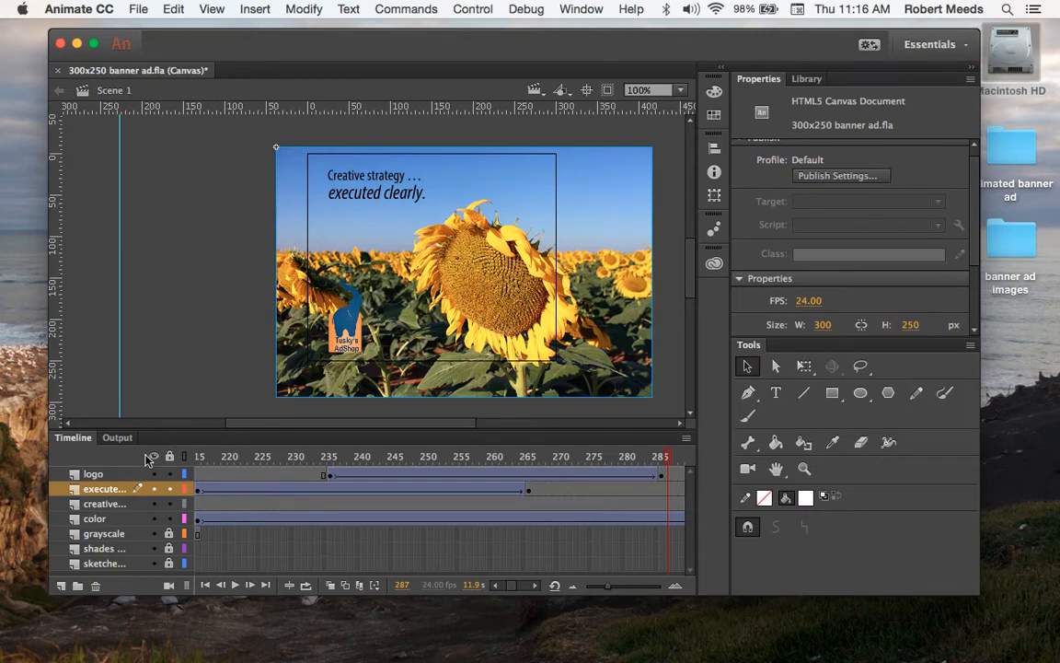
# Step: Add a new layer directly above the logo layer and name it rectangle
pyautogui.click(92, 473)
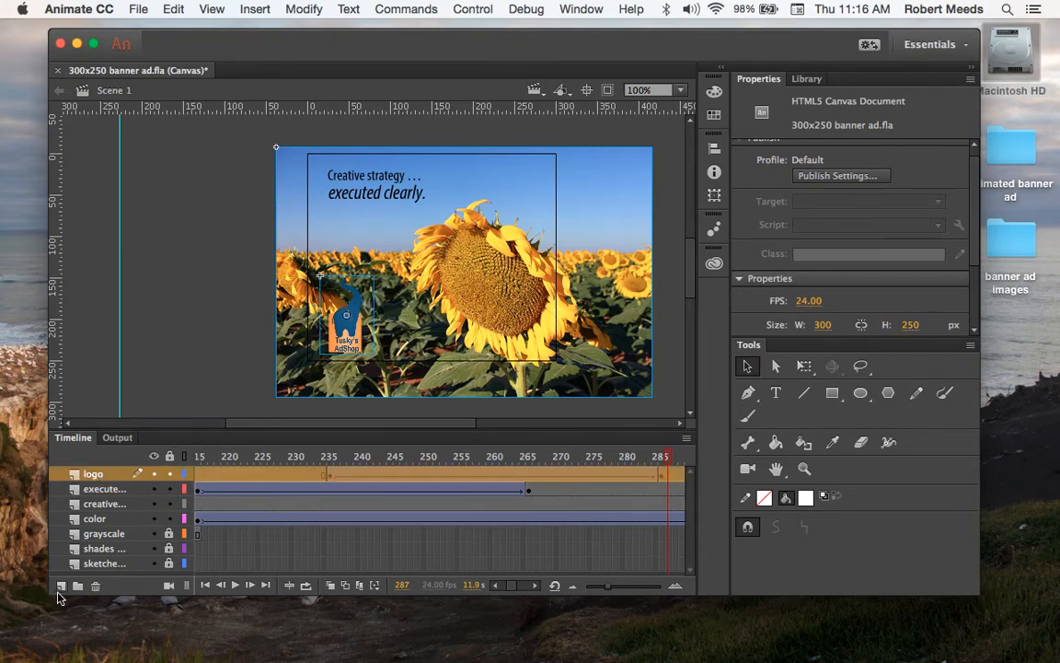
pyautogui.click(61, 585)
pyautogui.doubleClick(97, 475)
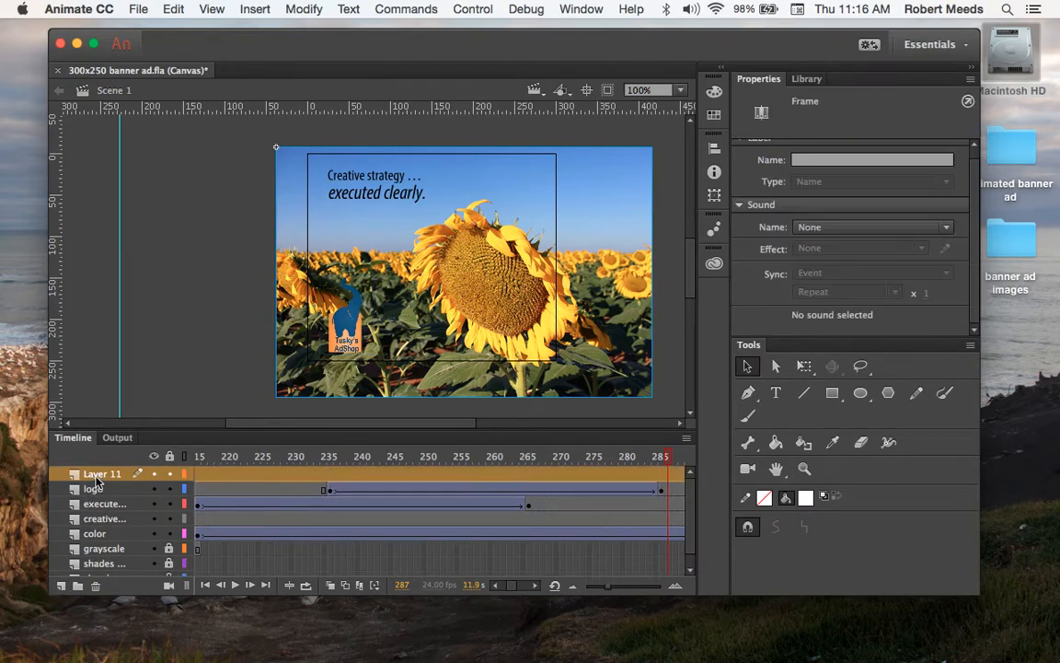
pyautogui.write('rectangle')
pyautogui.press('Return')
# Step: Draw a white rectangle without a stroke and with 5.00 corner radii over the logo on the rectangle layer
pyautogui.click(834, 395)
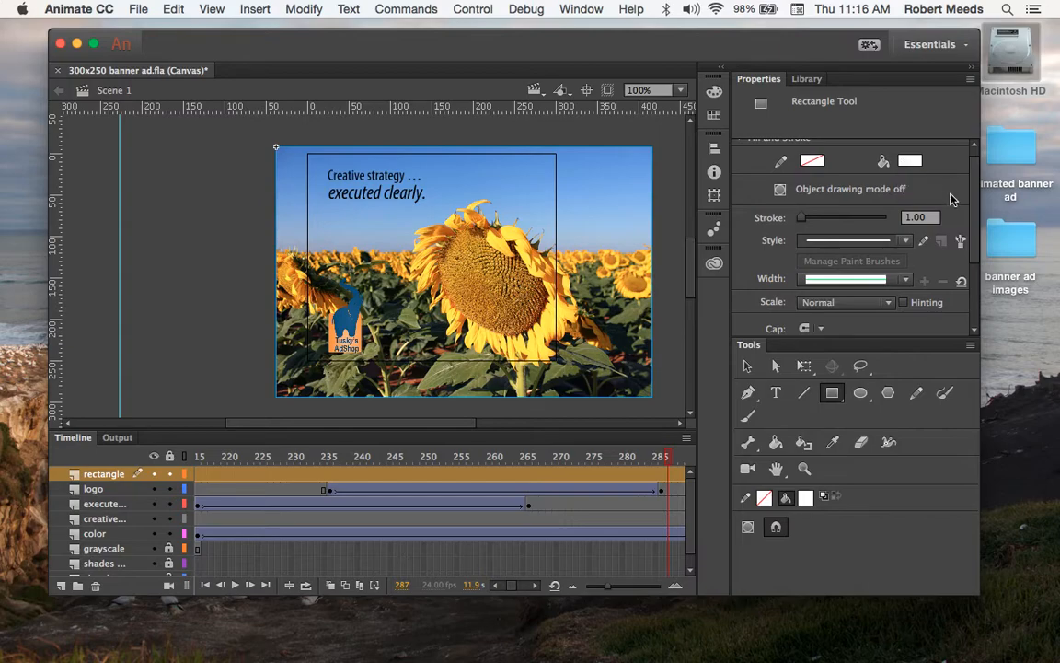
pyautogui.moveTo(976, 242); pyautogui.dragTo(974, 307)
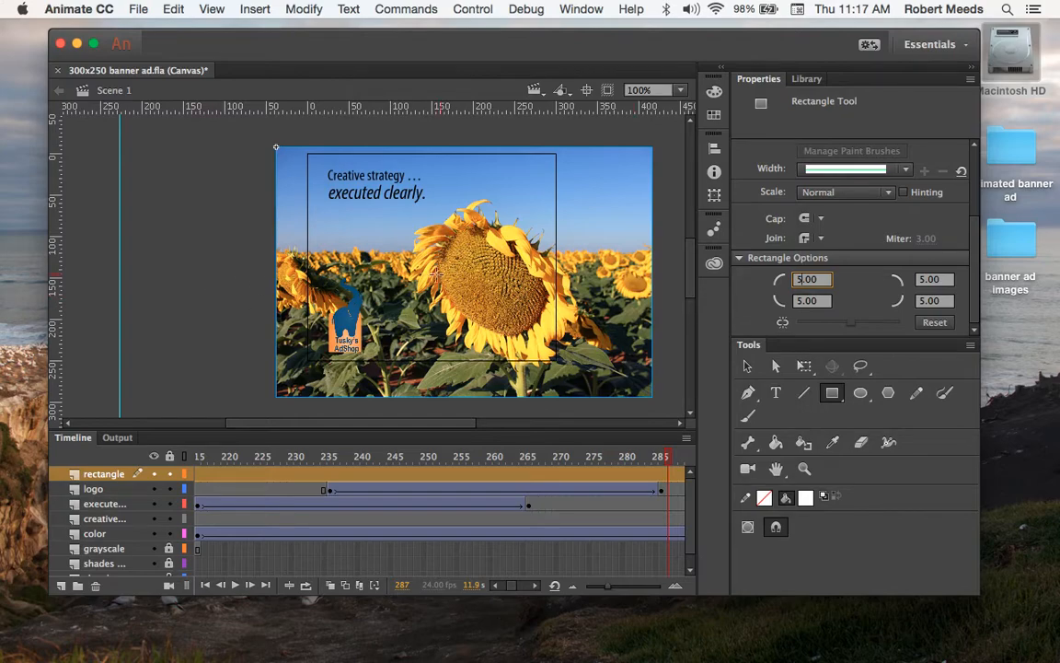
pyautogui.rightClick(310, 276)
pyautogui.click(308, 275)
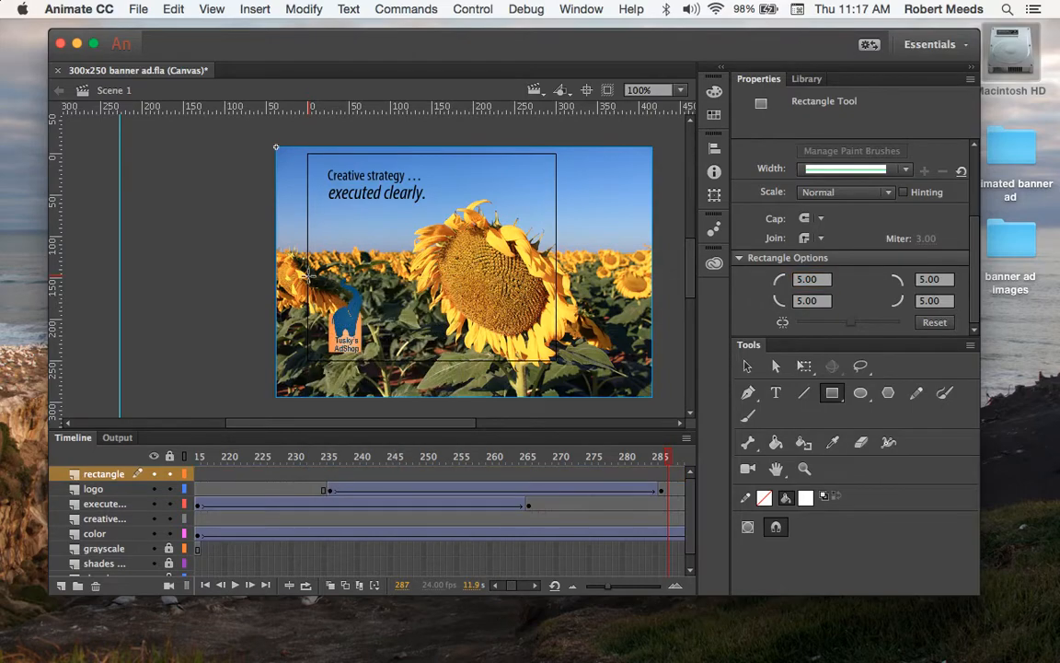
pyautogui.moveTo(309, 275); pyautogui.dragTo(382, 358)
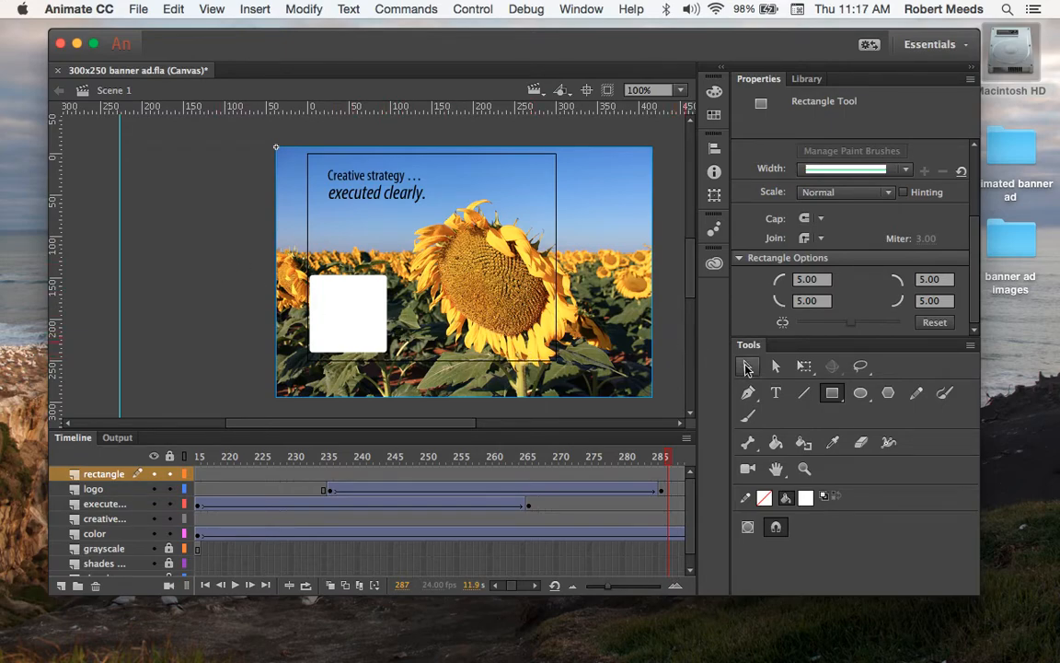
# Step: Select the white rectangle and nudge it slightly left so it overlaps the stage's left edge
pyautogui.press('v')
pyautogui.click(354, 313)
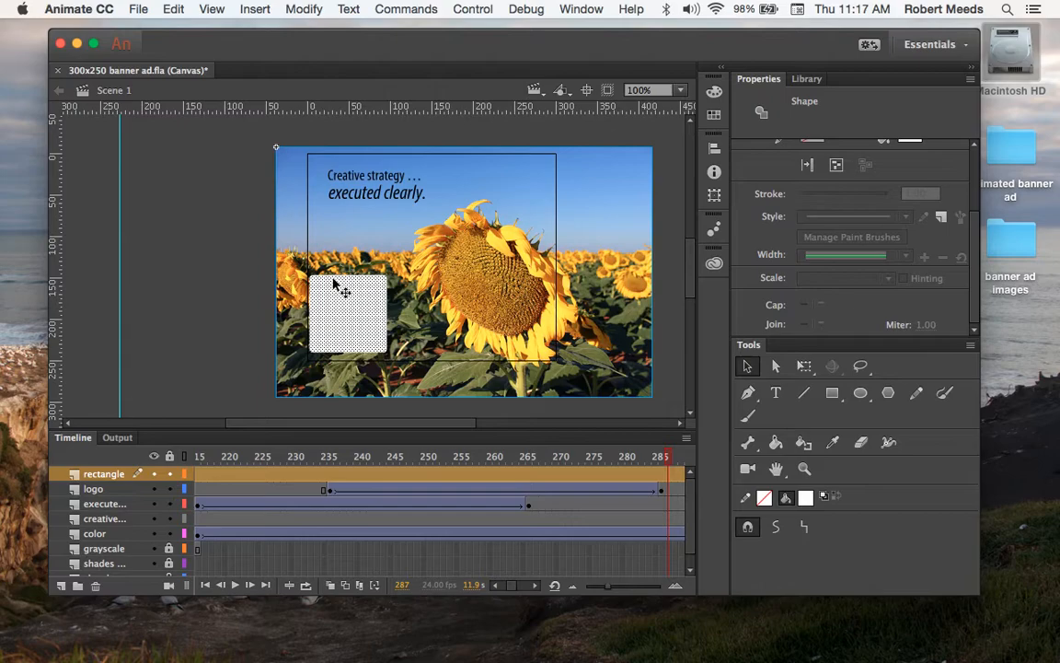
pyautogui.moveTo(338, 278); pyautogui.dragTo(334, 275)
pyautogui.press('Left')
pyautogui.press('Left')
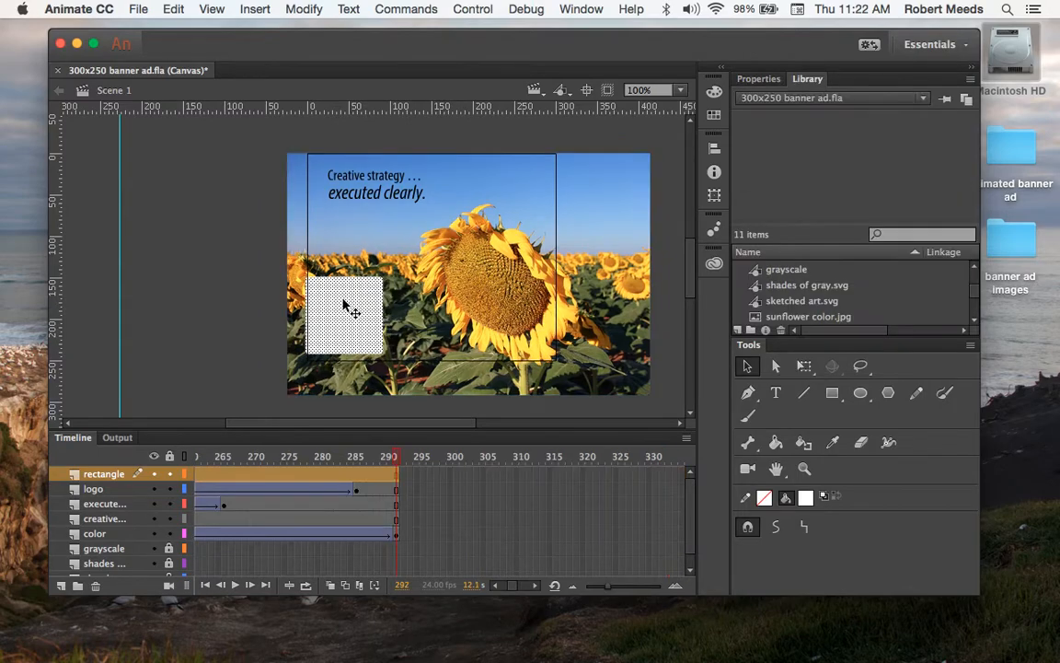
# Step: Move the logo layer above the rectangle layer in the layer stack
pyautogui.click(300, 341)
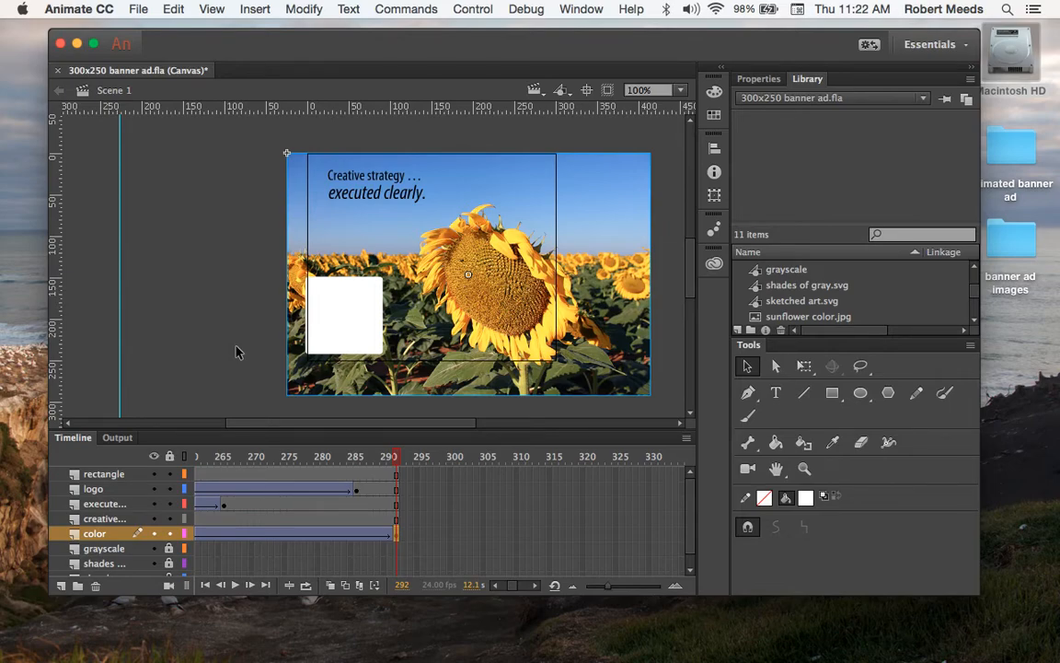
pyautogui.click(114, 493)
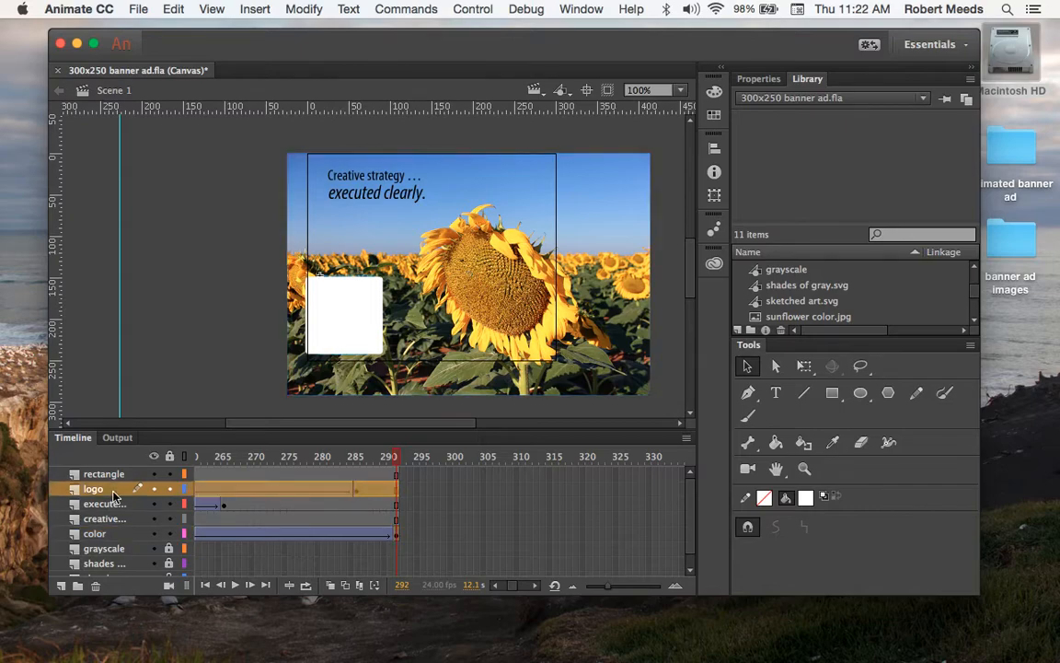
pyautogui.moveTo(114, 493); pyautogui.dragTo(112, 476)
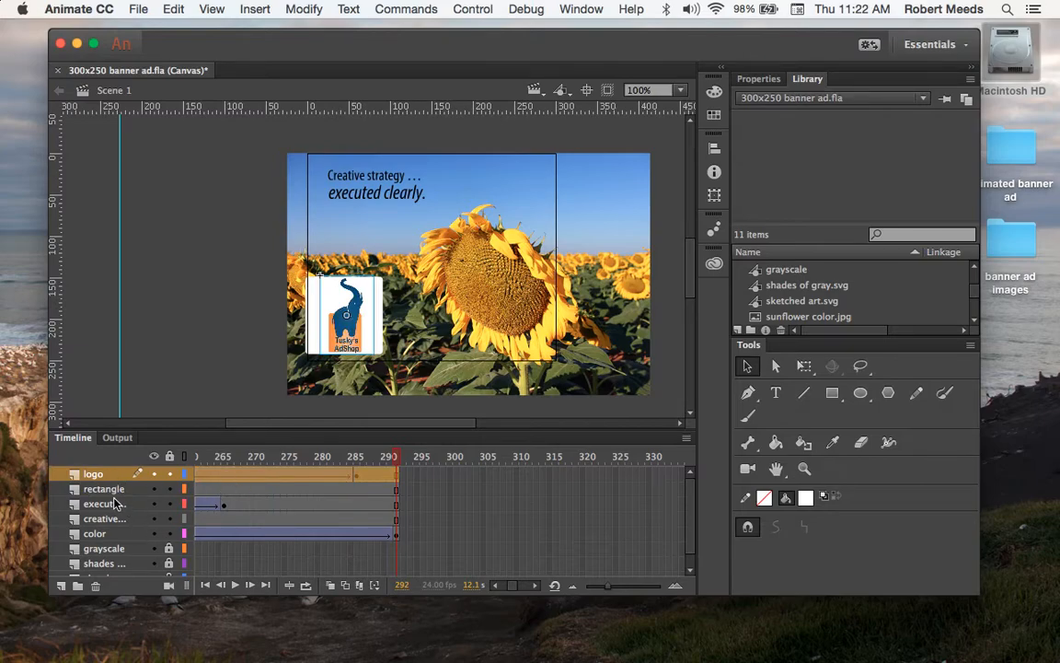
# Step: Convert the white rectangle behind the logo into a graphic symbol named rectangle
pyautogui.click(107, 489)
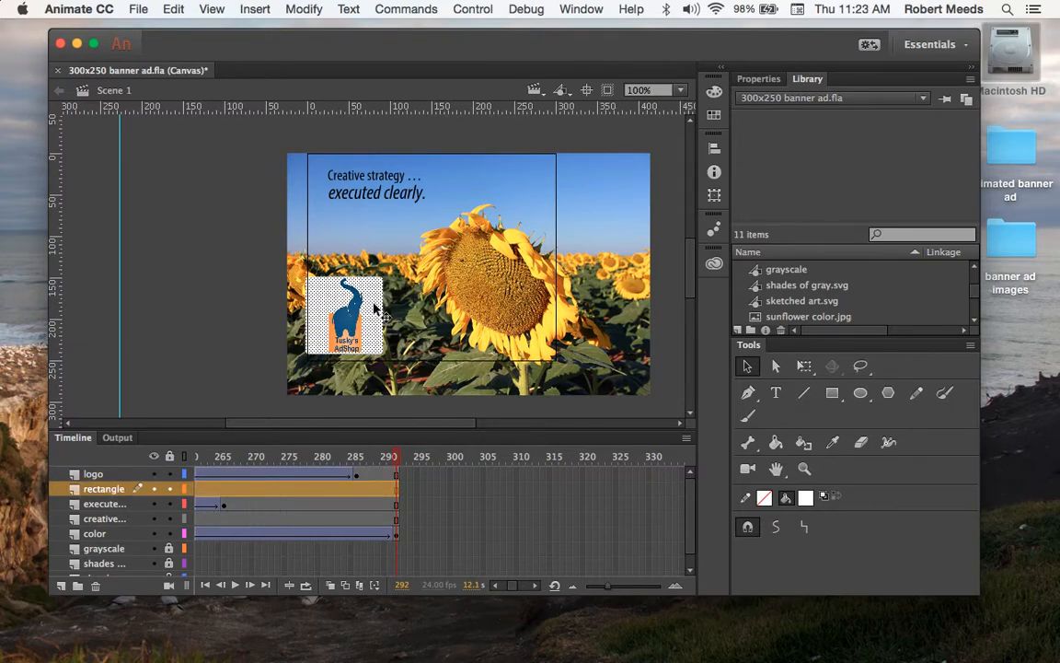
pyautogui.click(345, 287)
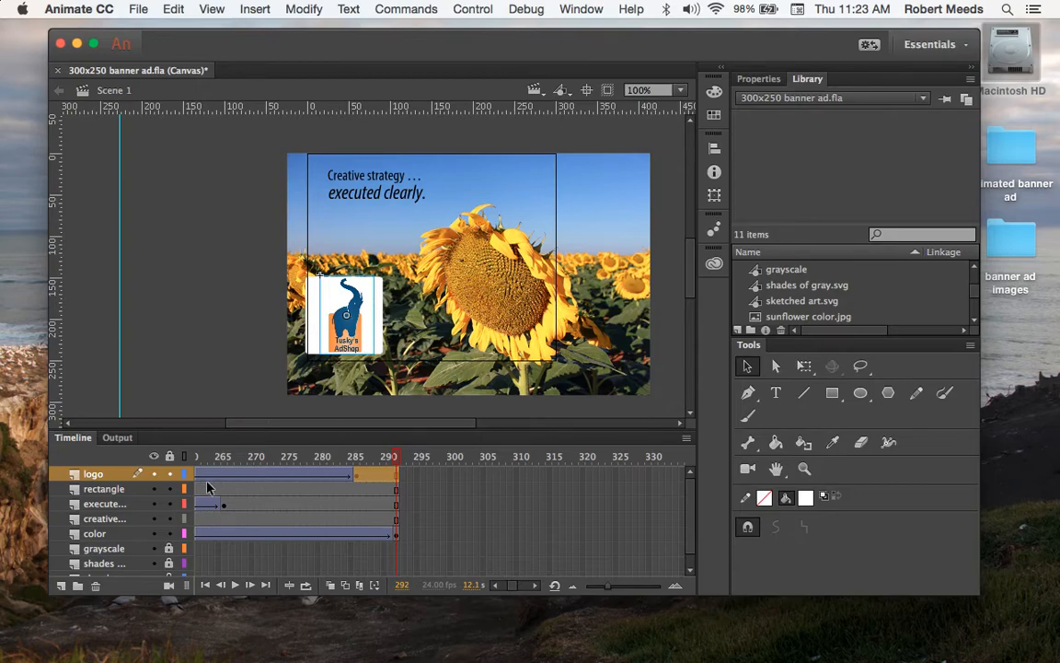
pyautogui.click(146, 492)
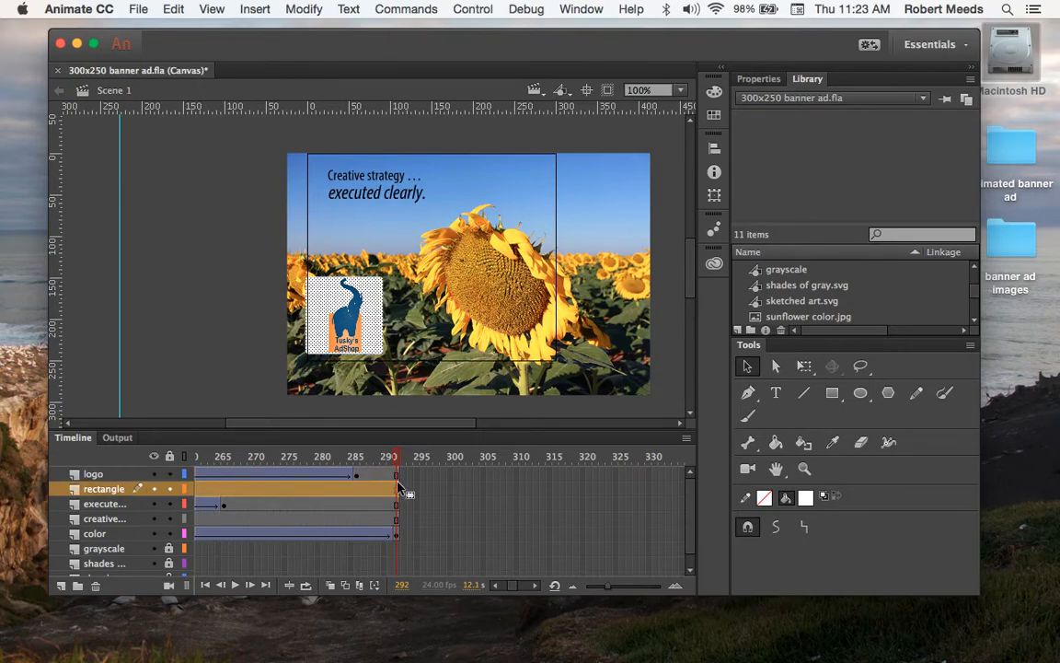
pyautogui.click(296, 9)
pyautogui.click(309, 55)
pyautogui.write('rectangl')
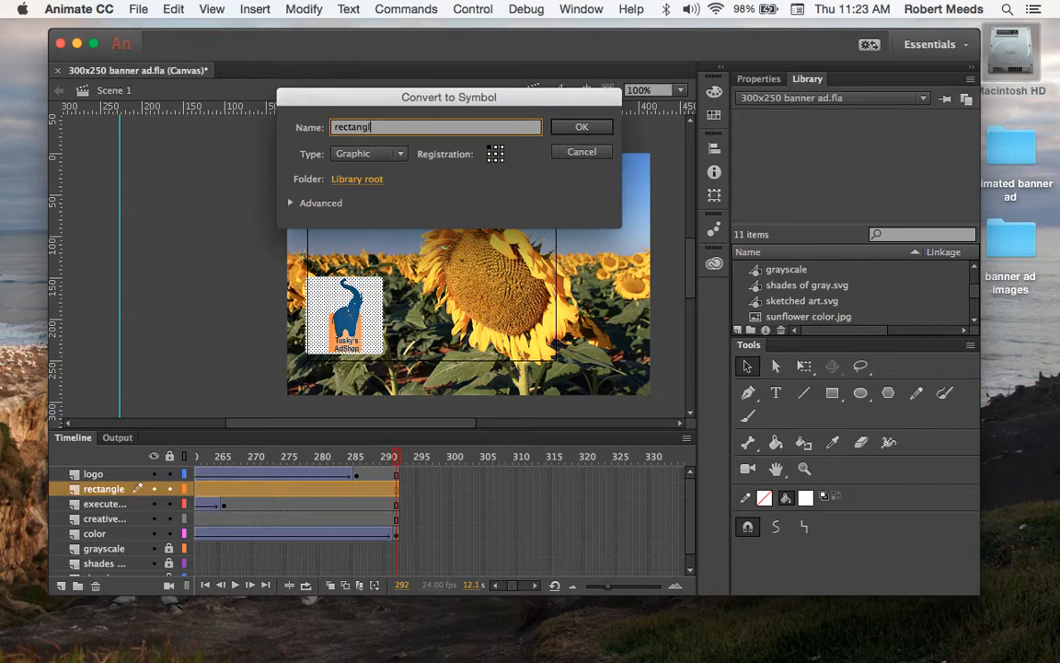
pyautogui.write('e')
pyautogui.press('Return')
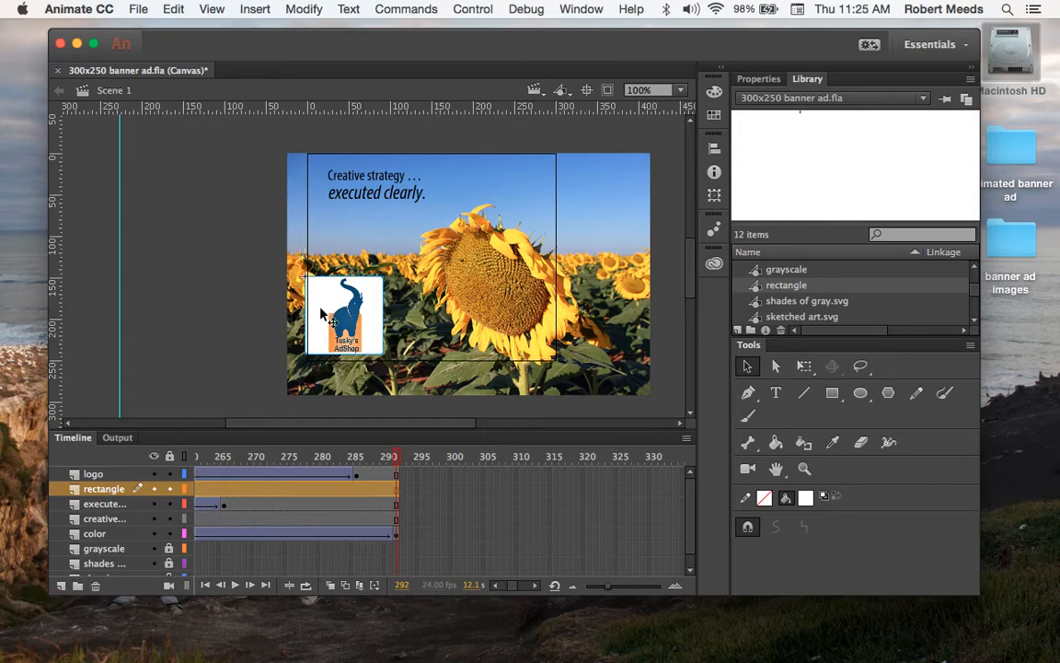
pyautogui.click(322, 312)
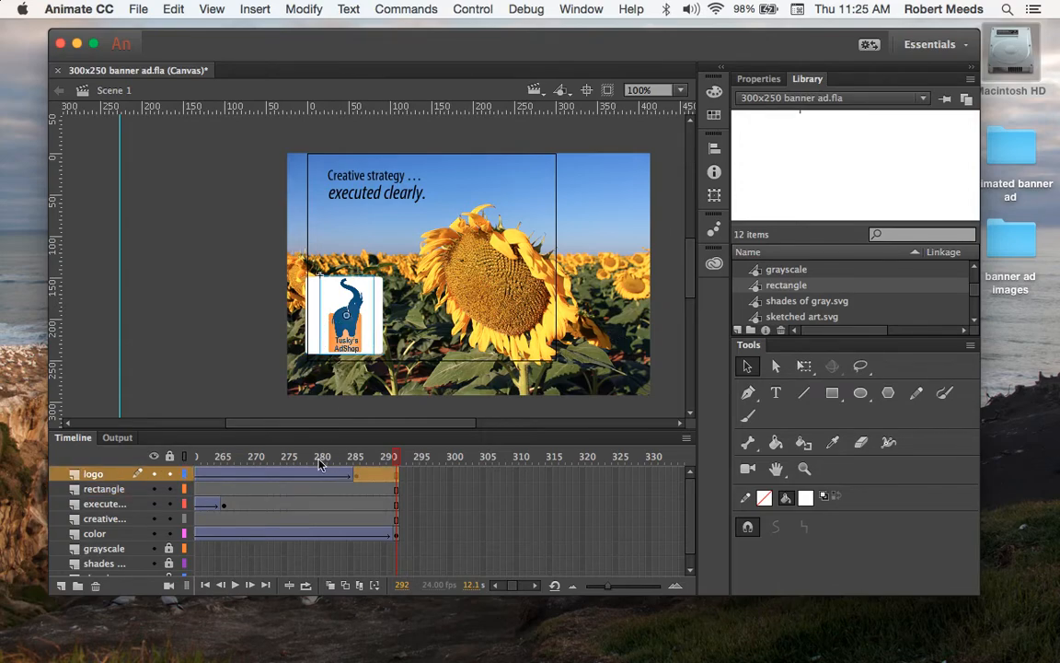
# Step: Apply an Alpha color effect of 75% to the white rectangle instance and check it behind the logo at frame 292
pyautogui.click(224, 489)
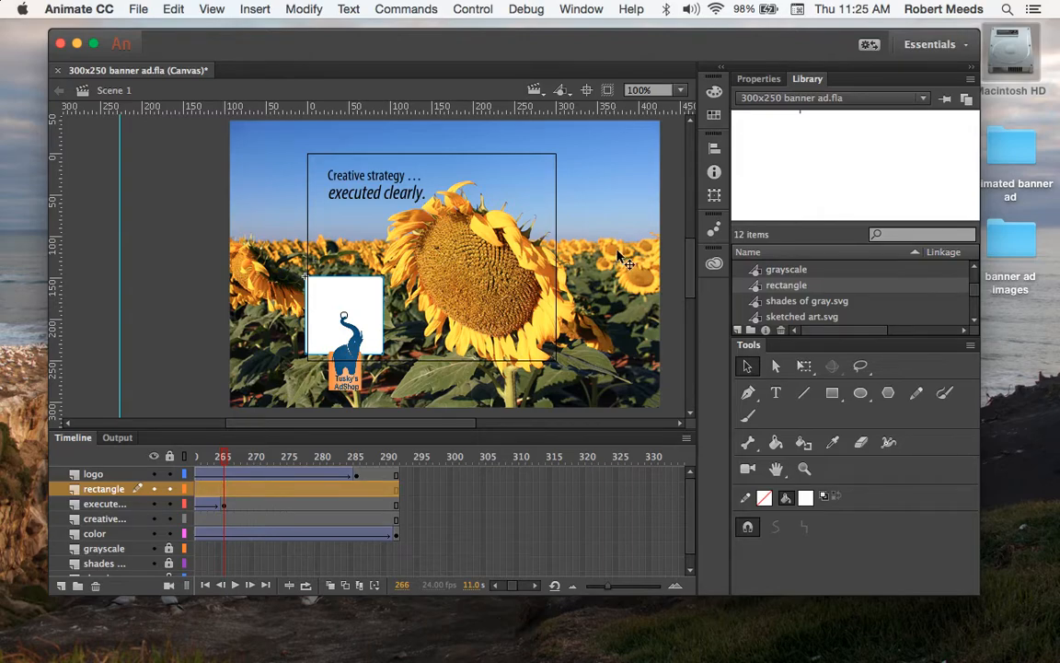
pyautogui.click(755, 78)
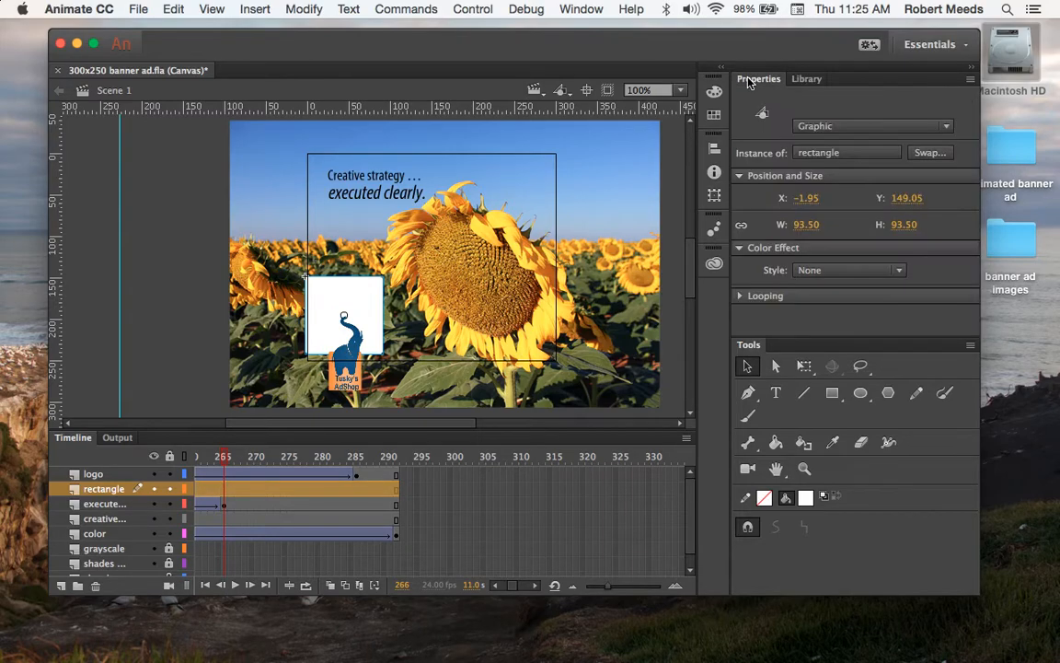
pyautogui.click(898, 272)
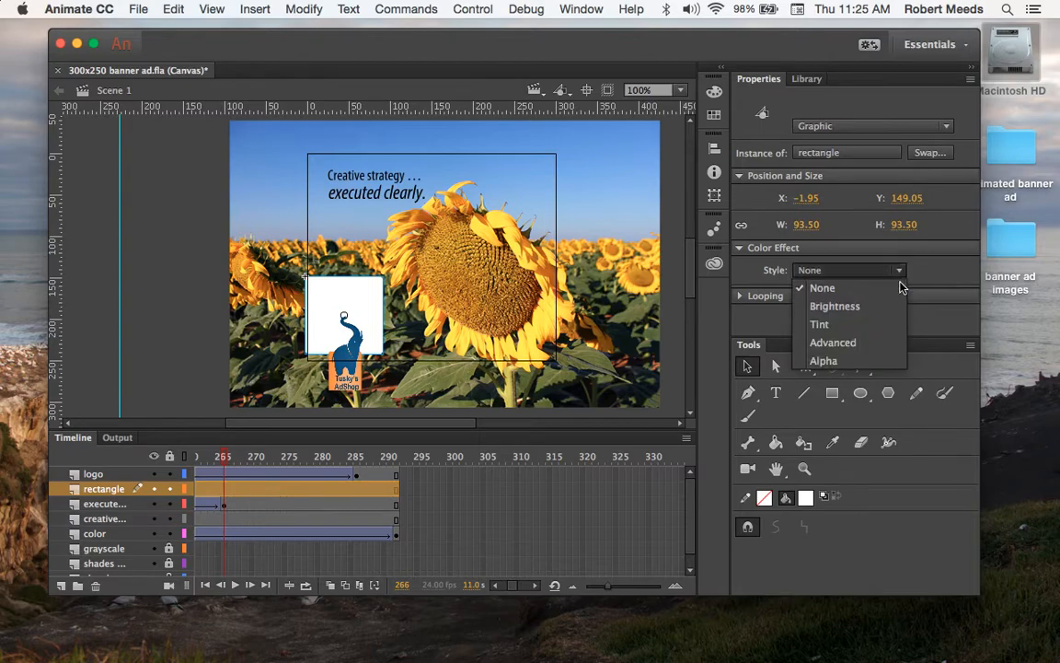
pyautogui.click(858, 363)
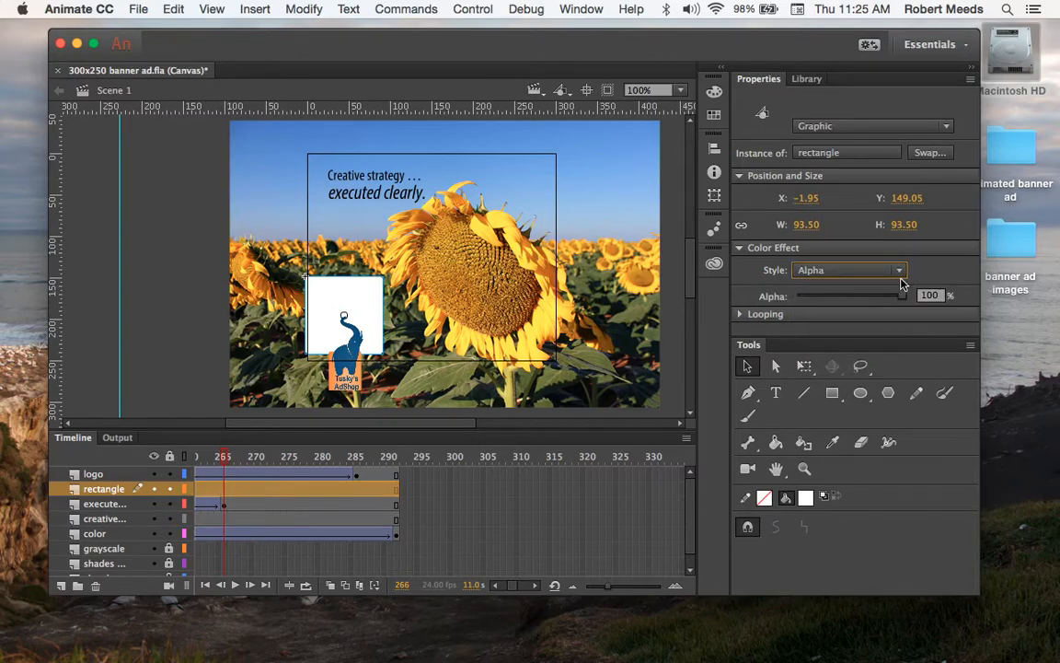
pyautogui.moveTo(902, 297); pyautogui.dragTo(877, 298)
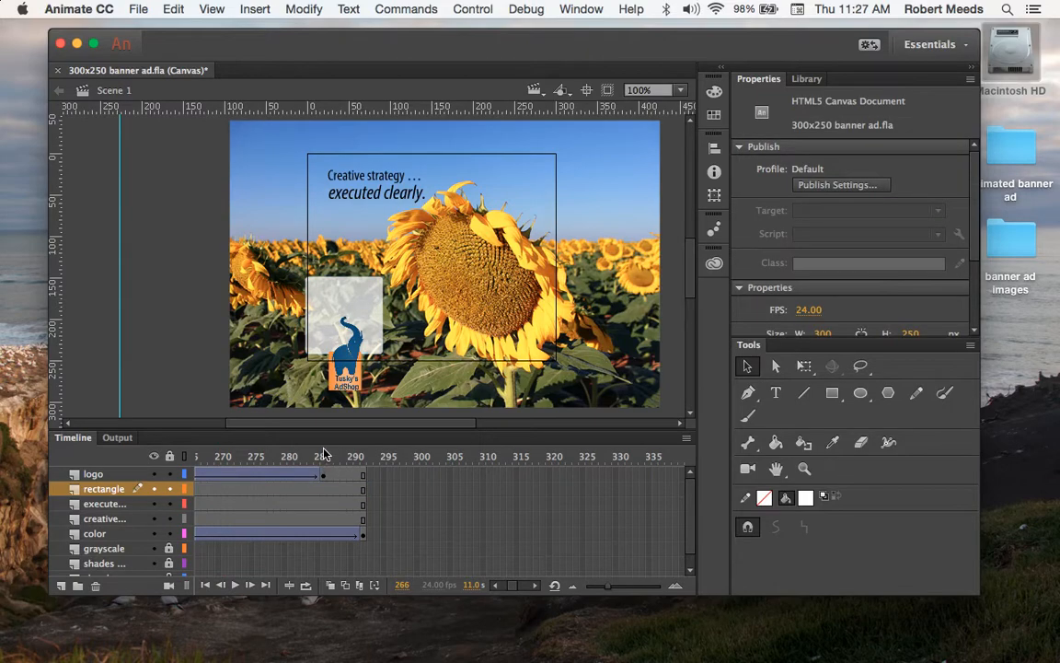
pyautogui.click(357, 457)
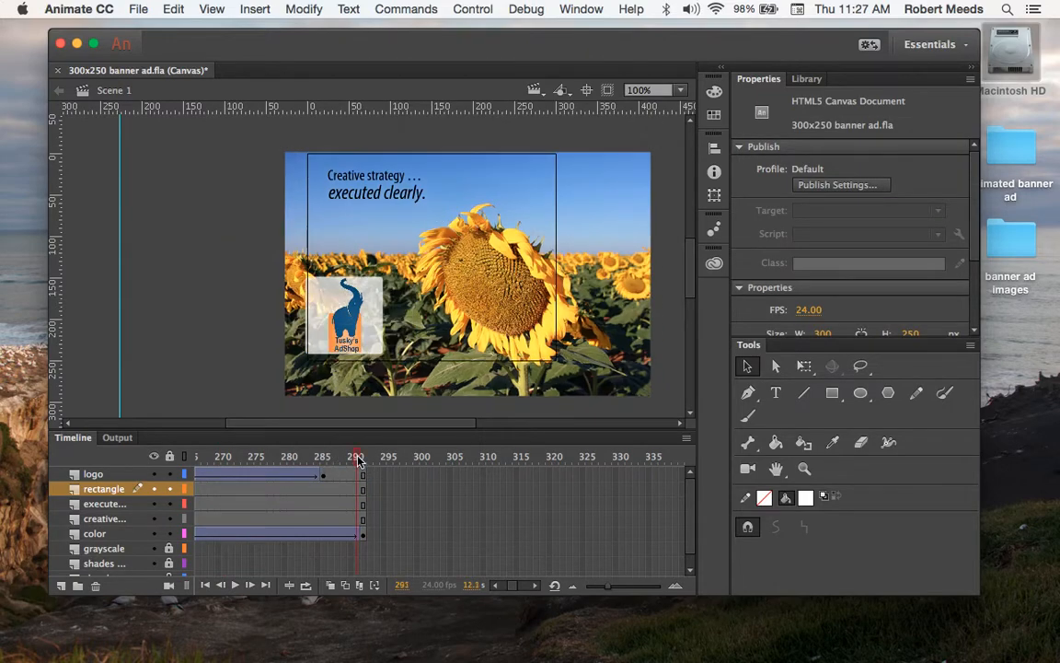
pyautogui.click(368, 459)
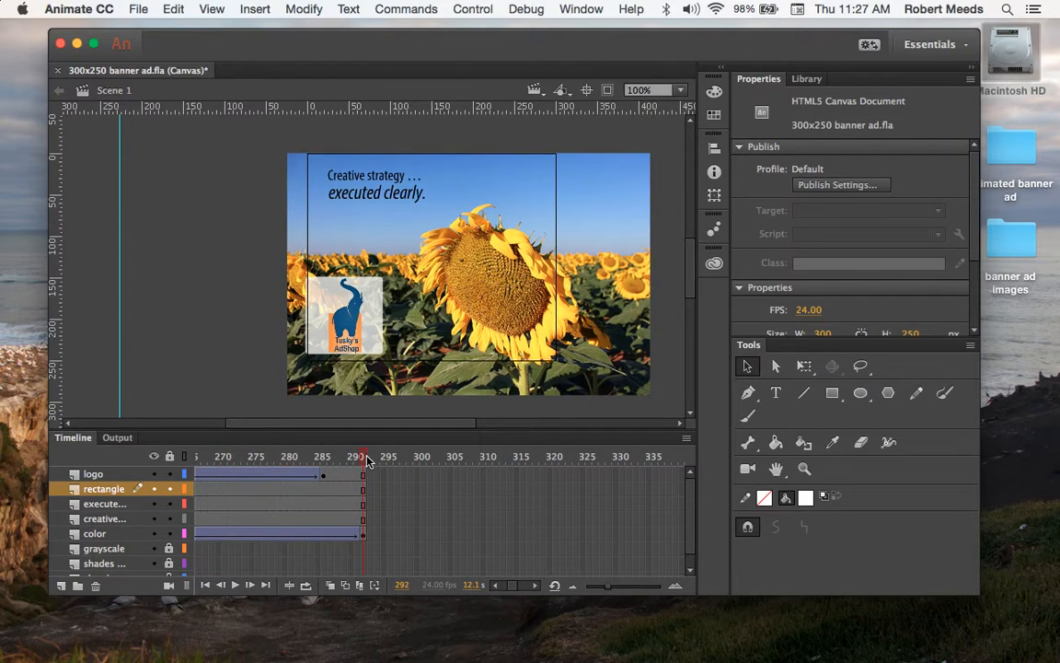
pyautogui.click(327, 311)
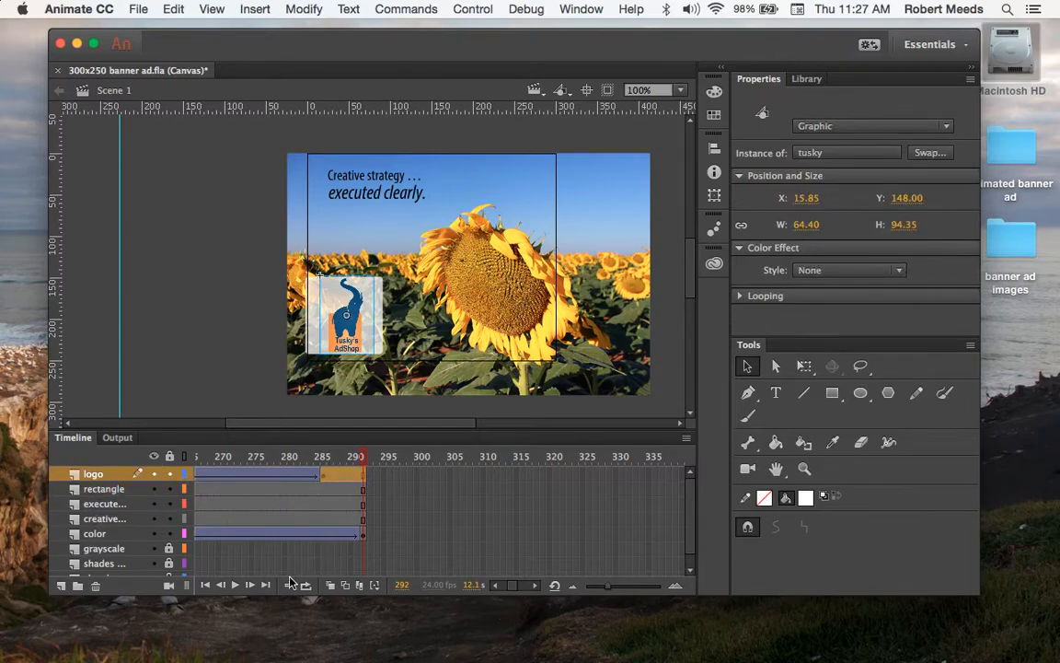
# Step: At frame 1, move the semi-transparent rectangle off the stage's left side to about X -101
pyautogui.click(205, 585)
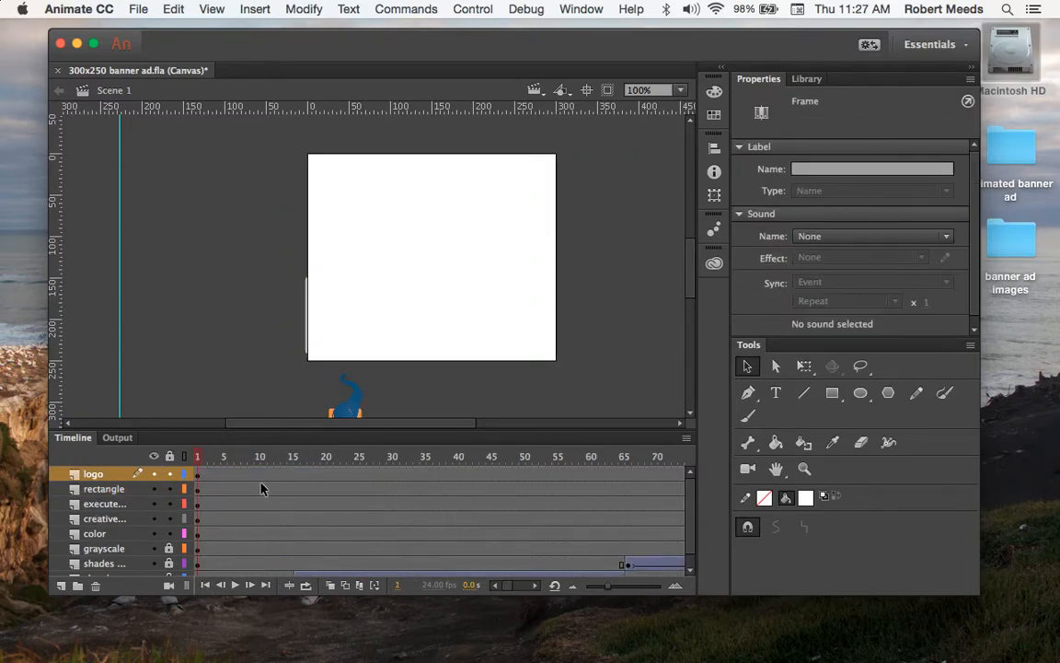
pyautogui.click(137, 493)
pyautogui.moveTo(336, 341); pyautogui.dragTo(257, 337)
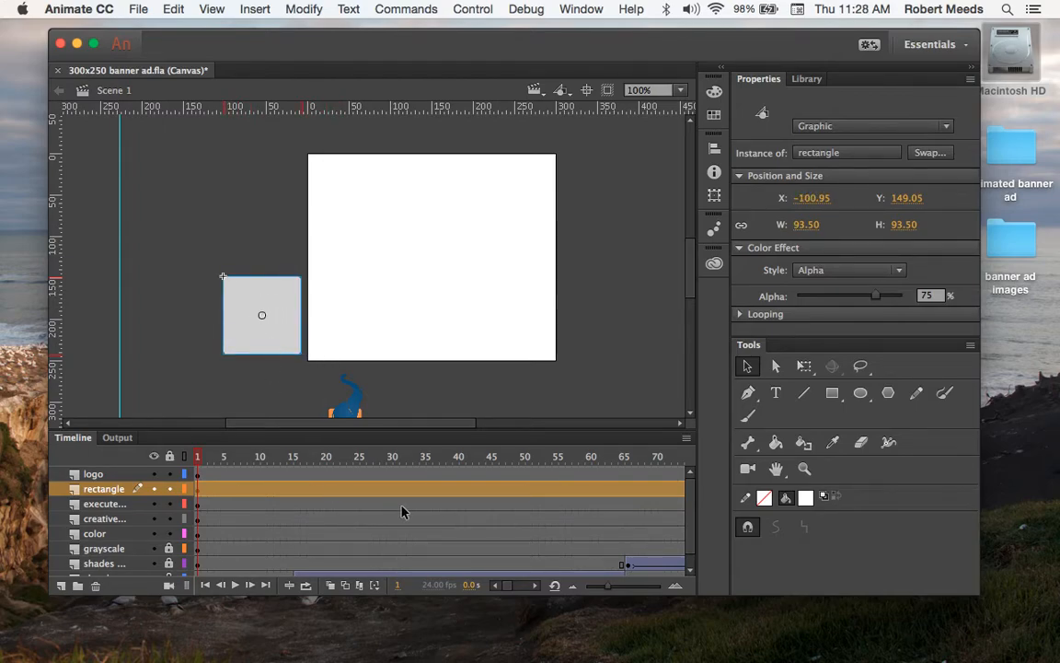
pyautogui.click(267, 410)
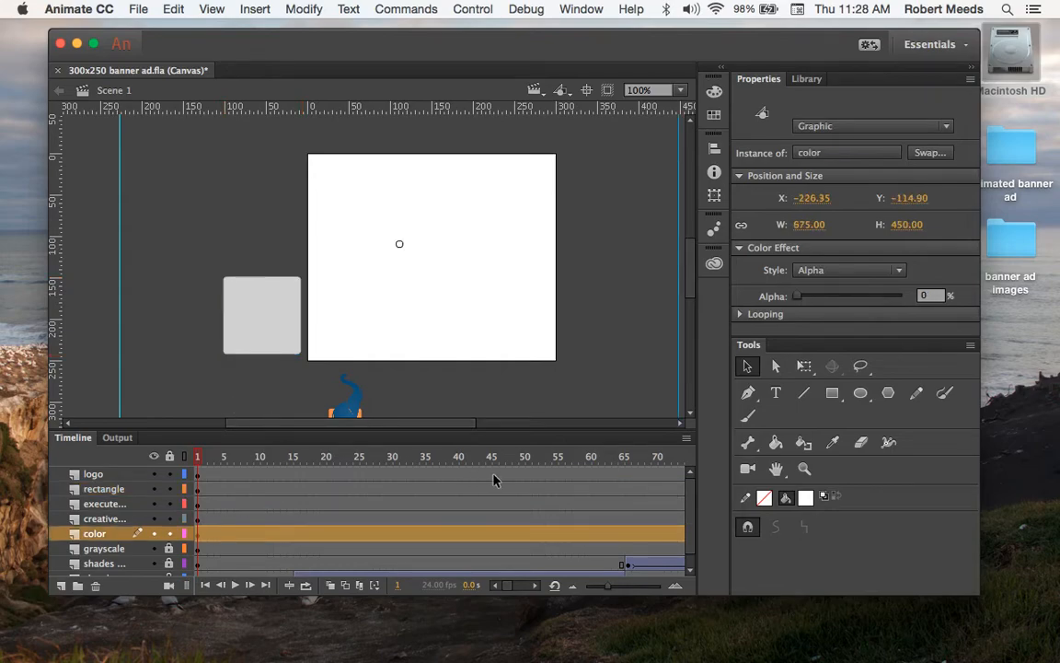
# Step: Insert a keyframe on the rectangle layer at frame 236, aligned with the start of the logo's tween
pyautogui.hscroll(15, 493, 478)
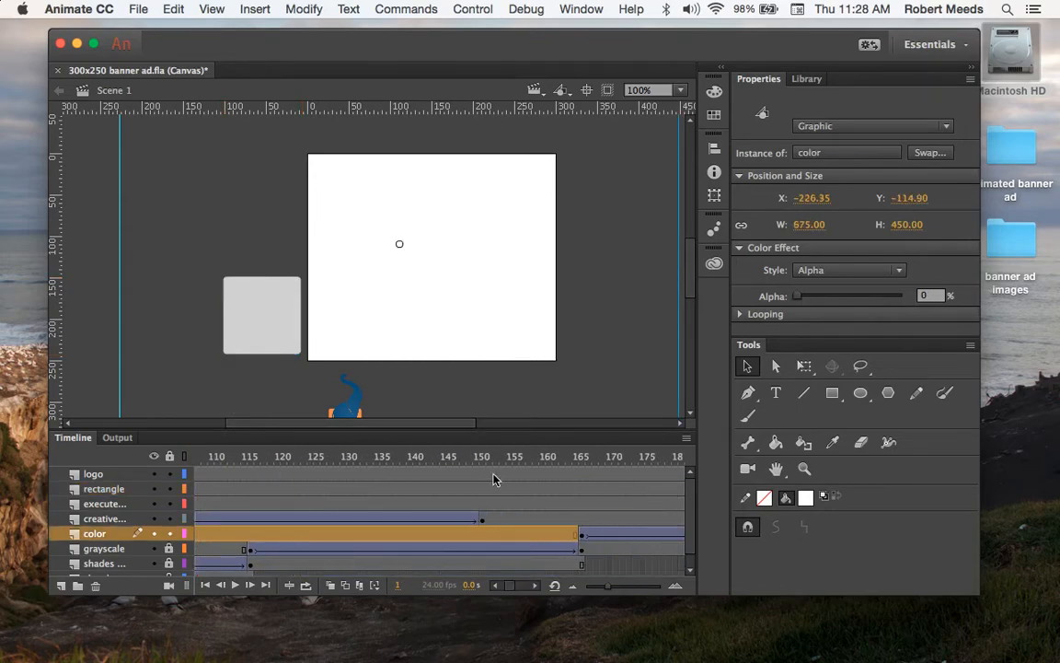
pyautogui.hscroll(6, 493, 478)
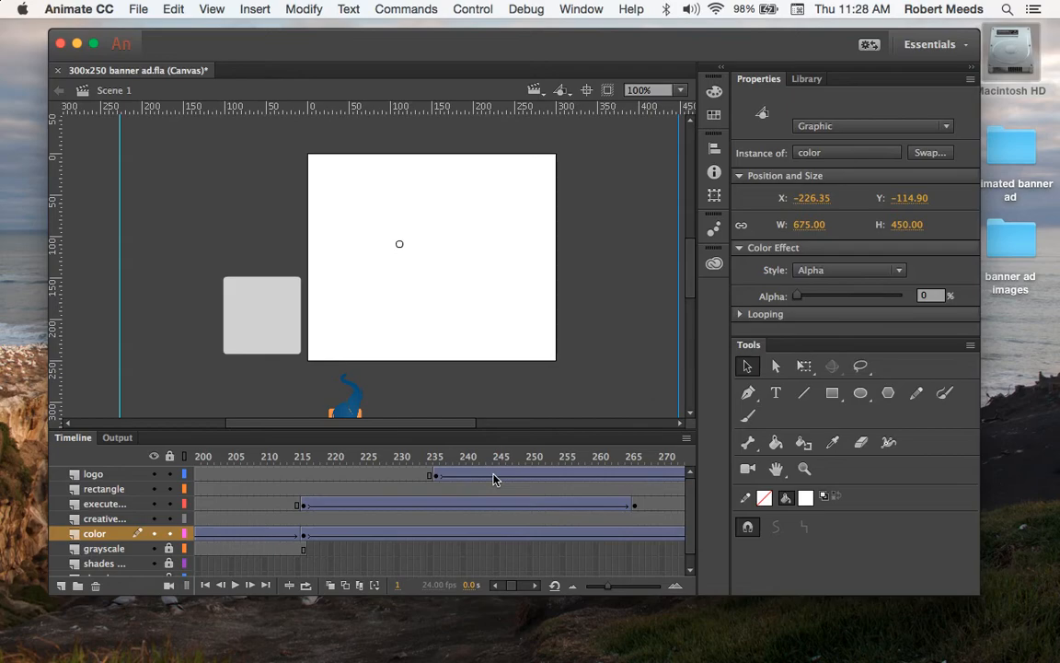
pyautogui.click(436, 488)
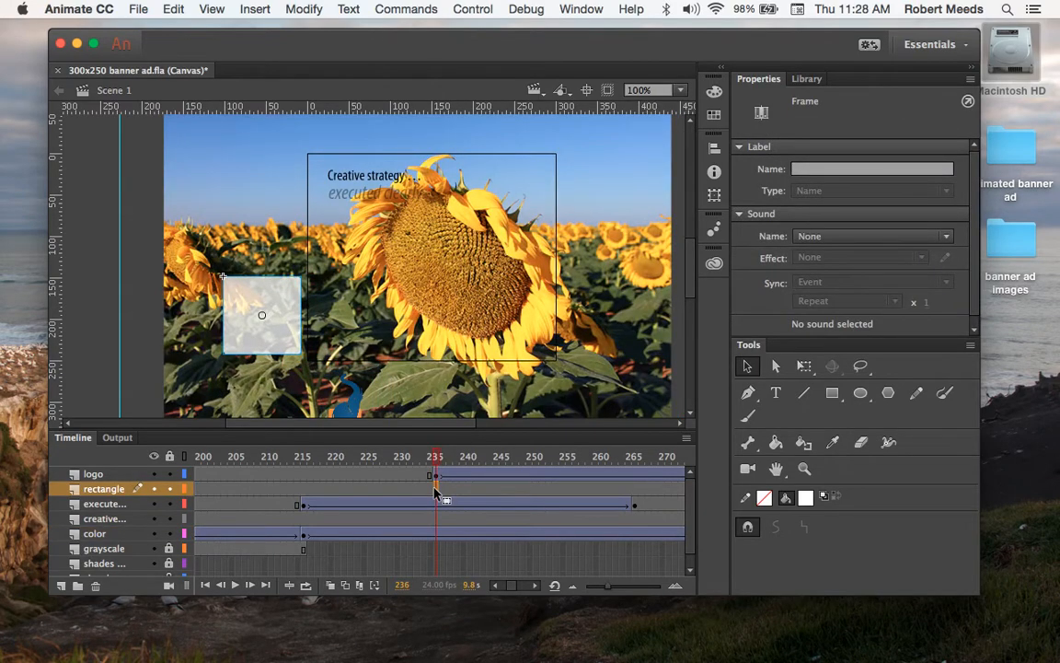
pyautogui.click(264, 10)
pyautogui.moveTo(275, 112)
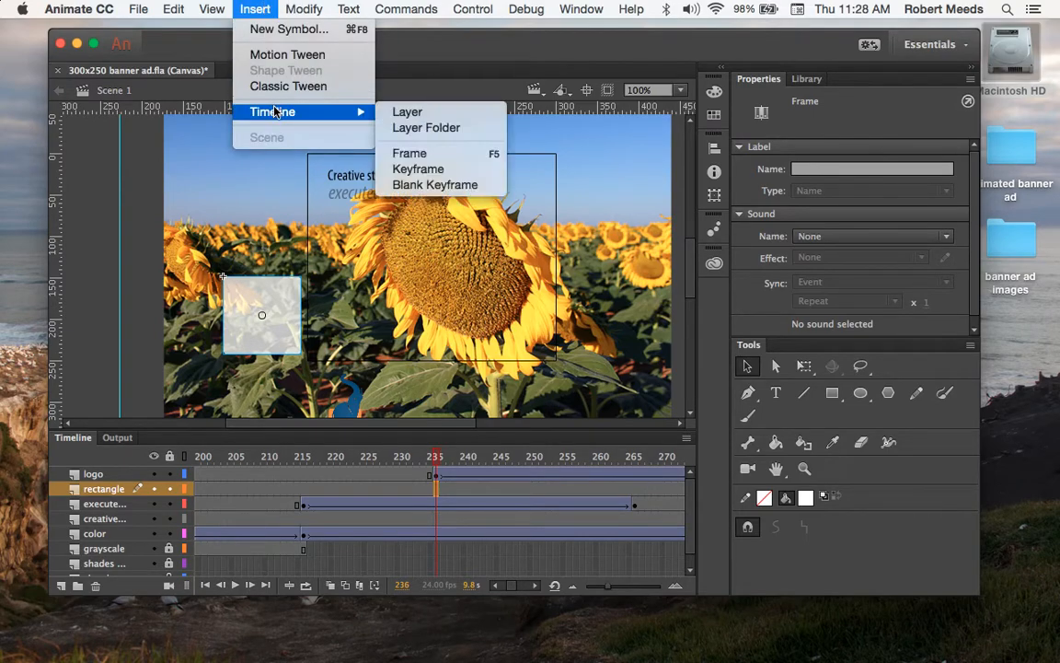
pyautogui.click(419, 170)
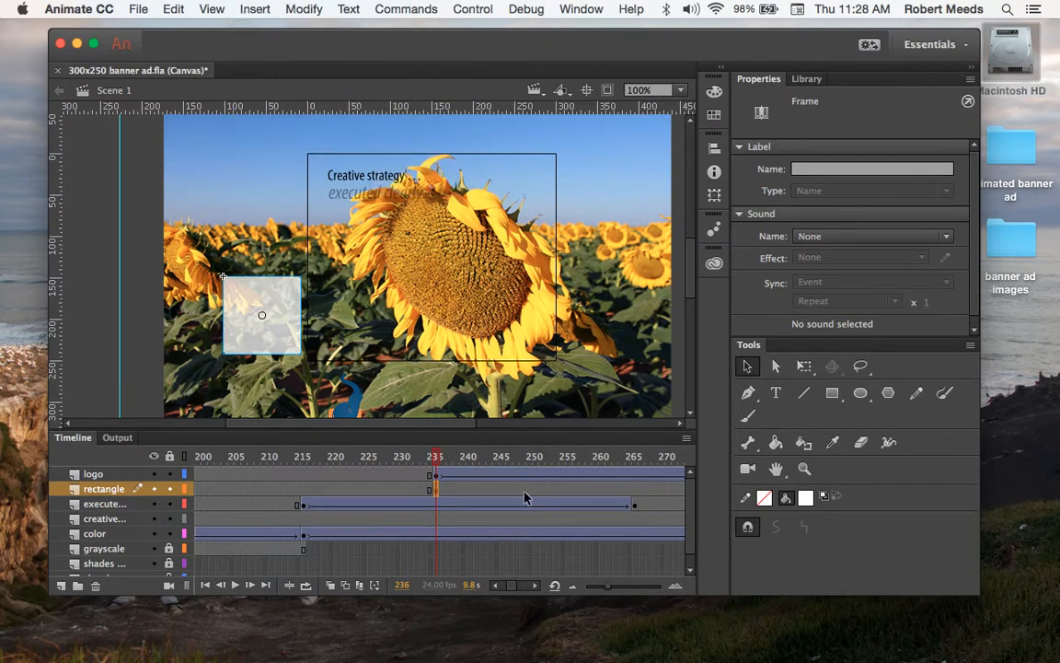
# Step: Insert a rectangle-layer keyframe at frame 286 and move the rectangle behind the logo to X -1.00, Y 148.85
pyautogui.hscroll(5, 531, 509)
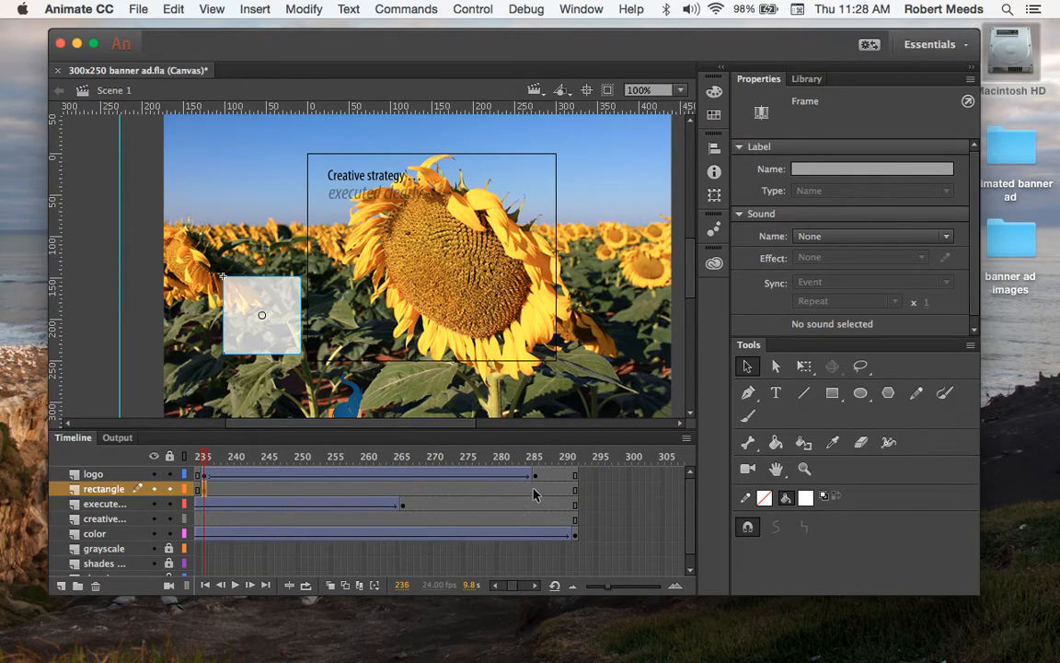
pyautogui.click(535, 489)
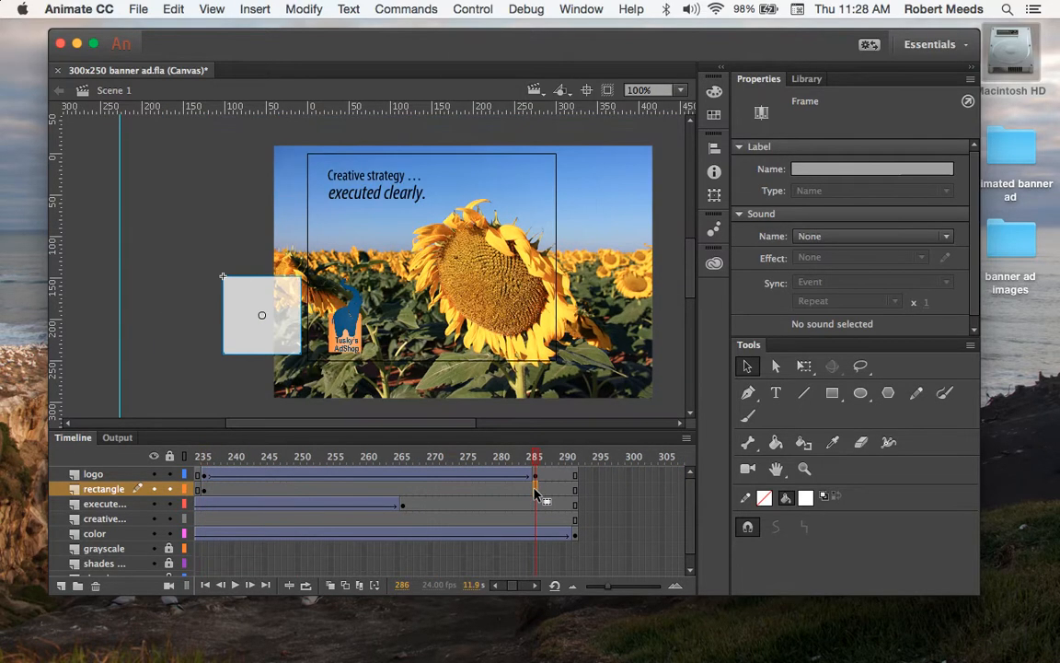
pyautogui.click(255, 9)
pyautogui.moveTo(265, 111)
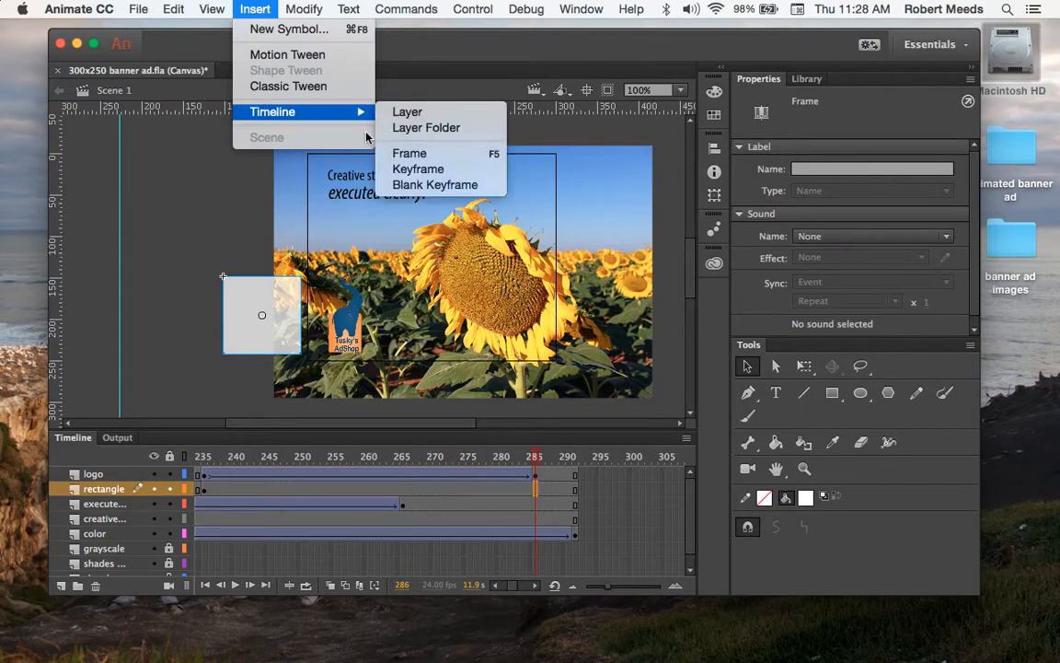
pyautogui.click(409, 169)
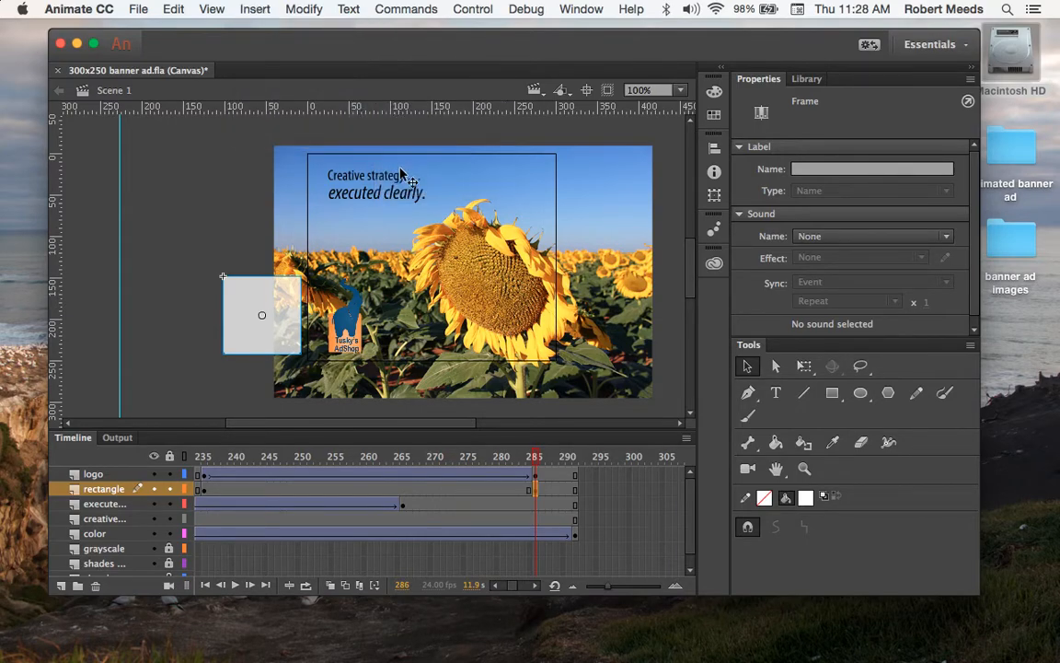
pyautogui.moveTo(261, 304); pyautogui.dragTo(340, 306)
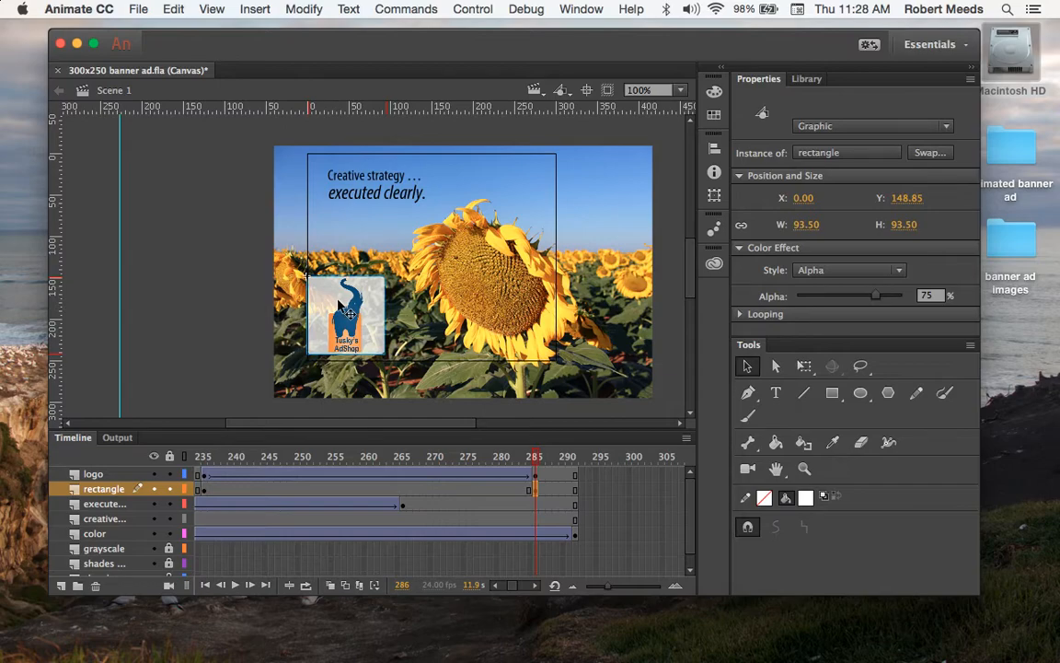
pyautogui.press('Left')
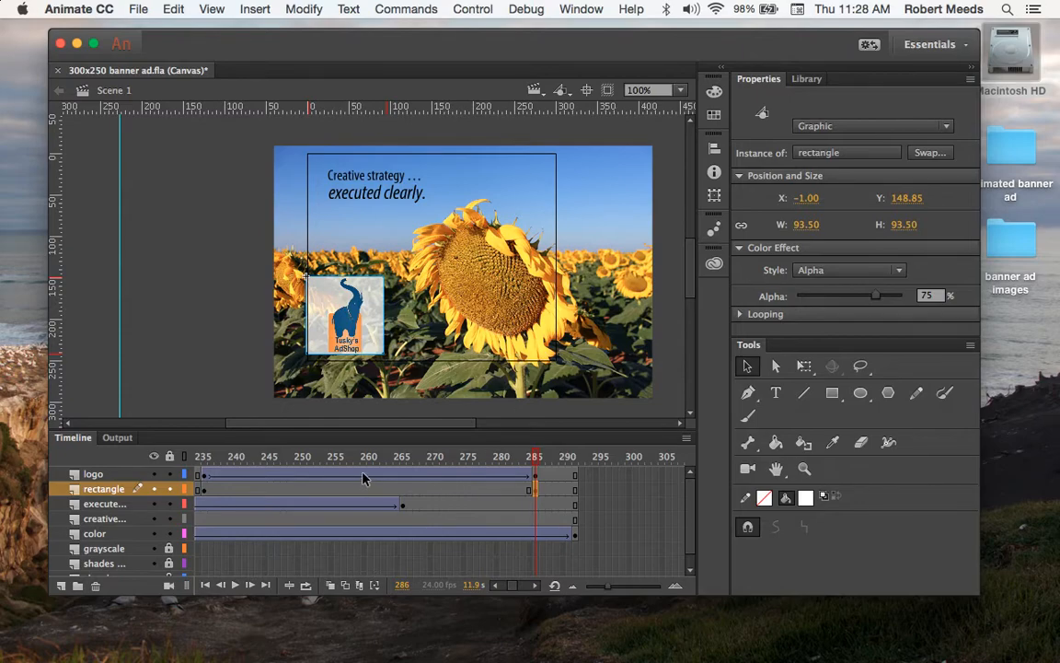
# Step: Create a classic tween on the rectangle layer between frames 236 and 286 and scrub through the slide-in
pyautogui.click(403, 488)
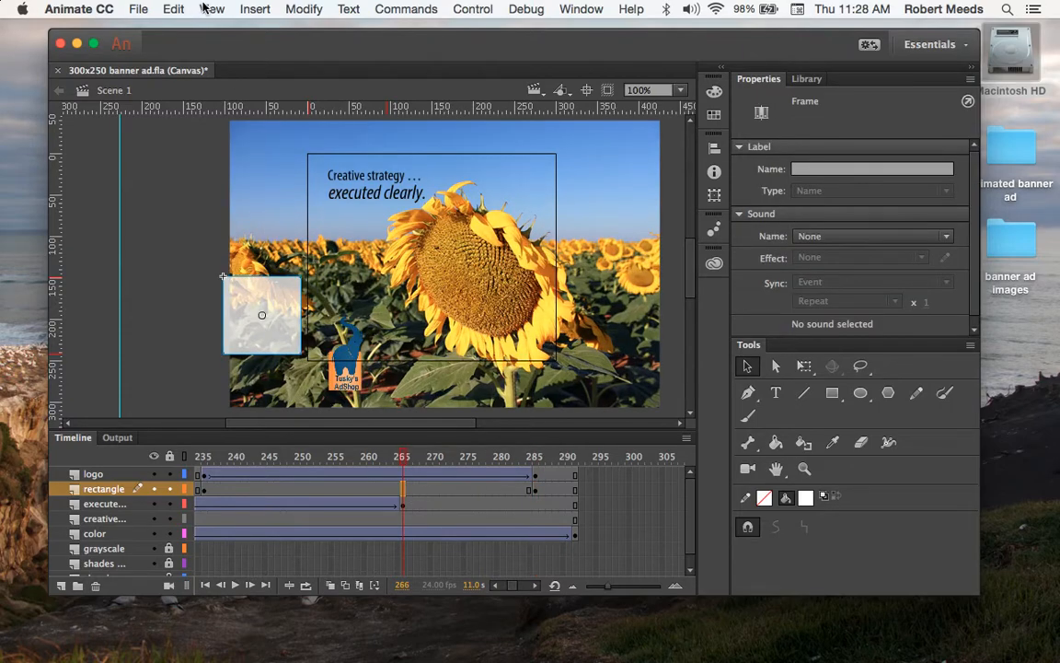
pyautogui.click(255, 9)
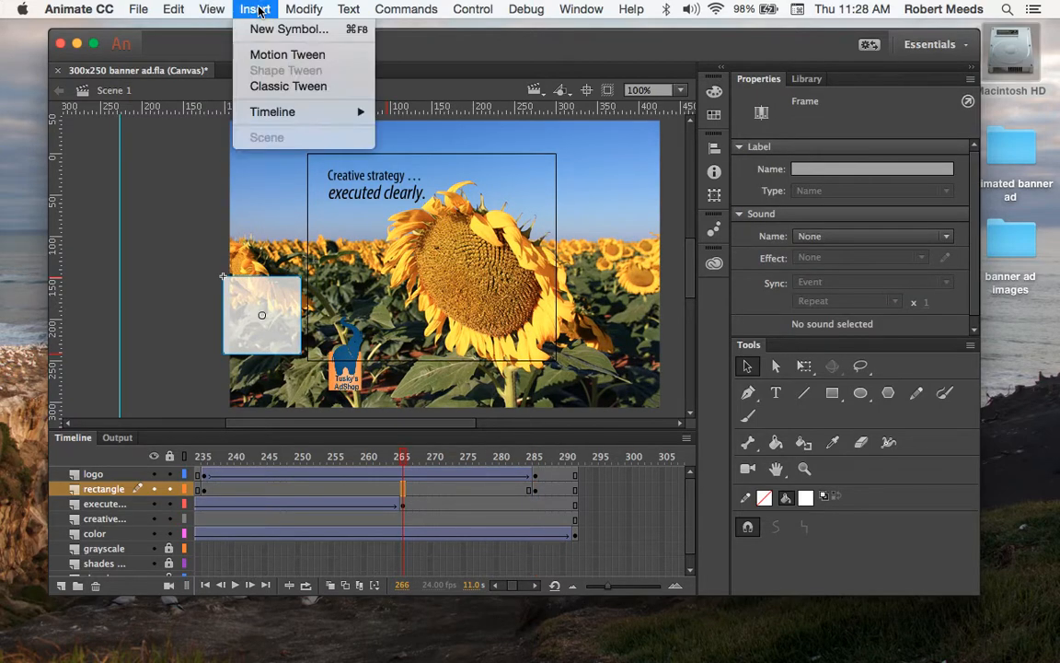
pyautogui.click(250, 87)
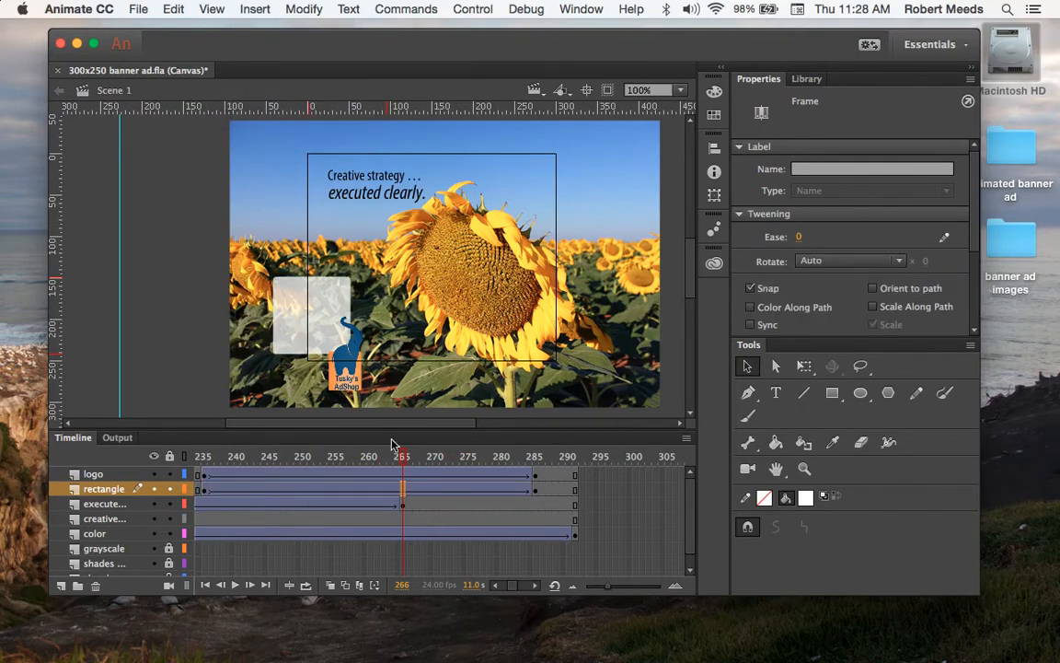
pyautogui.moveTo(402, 458); pyautogui.dragTo(541, 468)
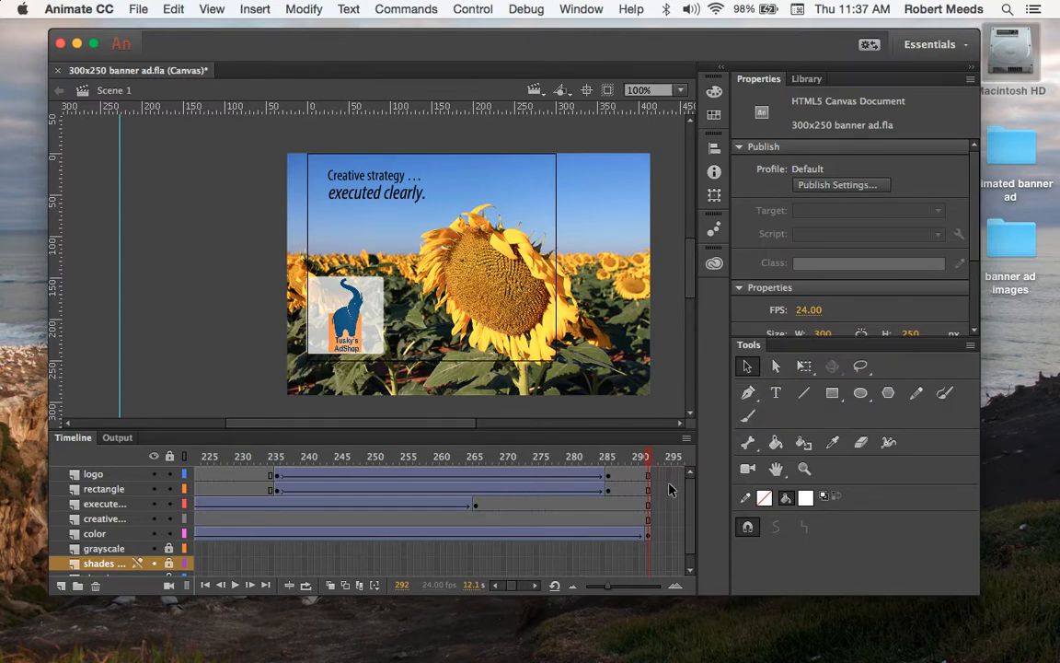
# Step: Extend all layers, from logo down to the sketched art, to frame 361 by inserting frames
pyautogui.hscroll(10, 670, 490)
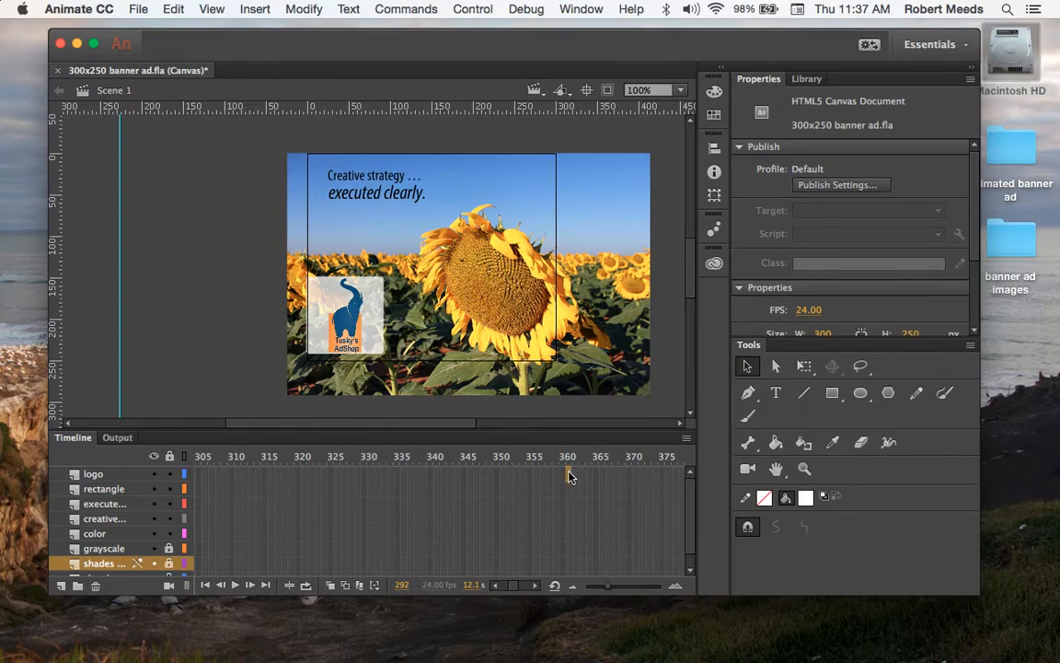
pyautogui.moveTo(569, 475); pyautogui.dragTo(569, 513)
pyautogui.moveTo(568, 558); pyautogui.dragTo(572, 580)
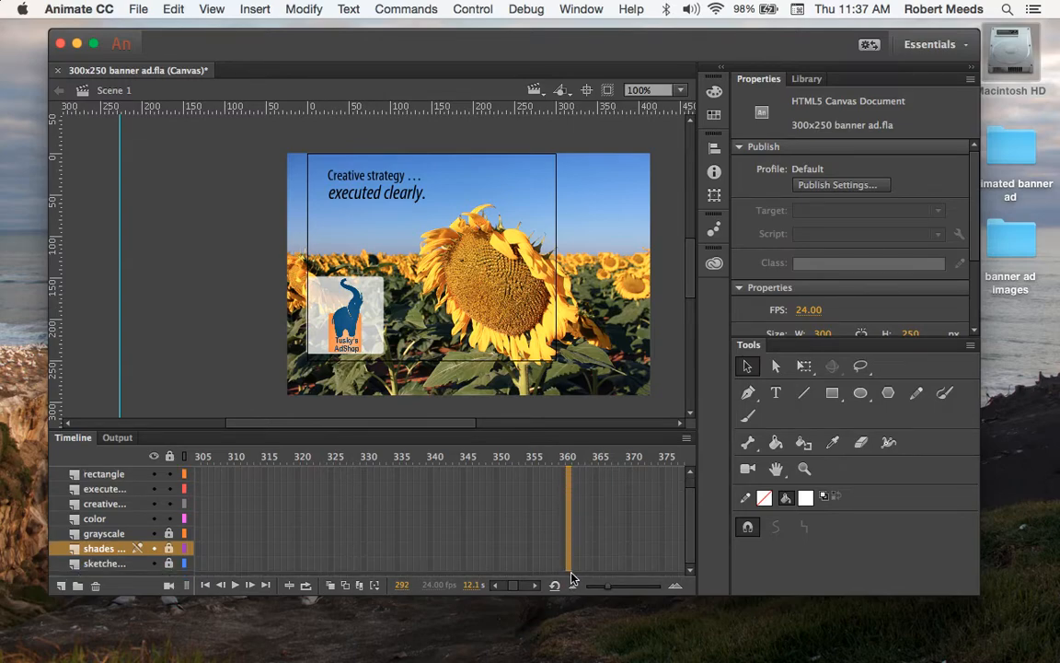
pyautogui.moveTo(571, 580); pyautogui.dragTo(571, 580)
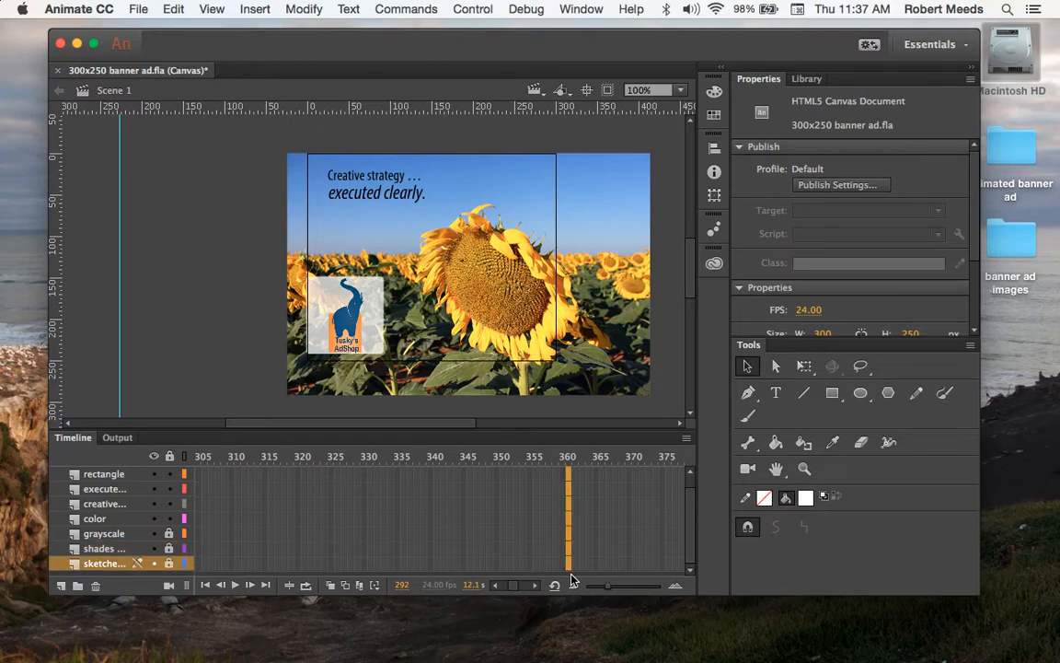
pyautogui.click(237, 10)
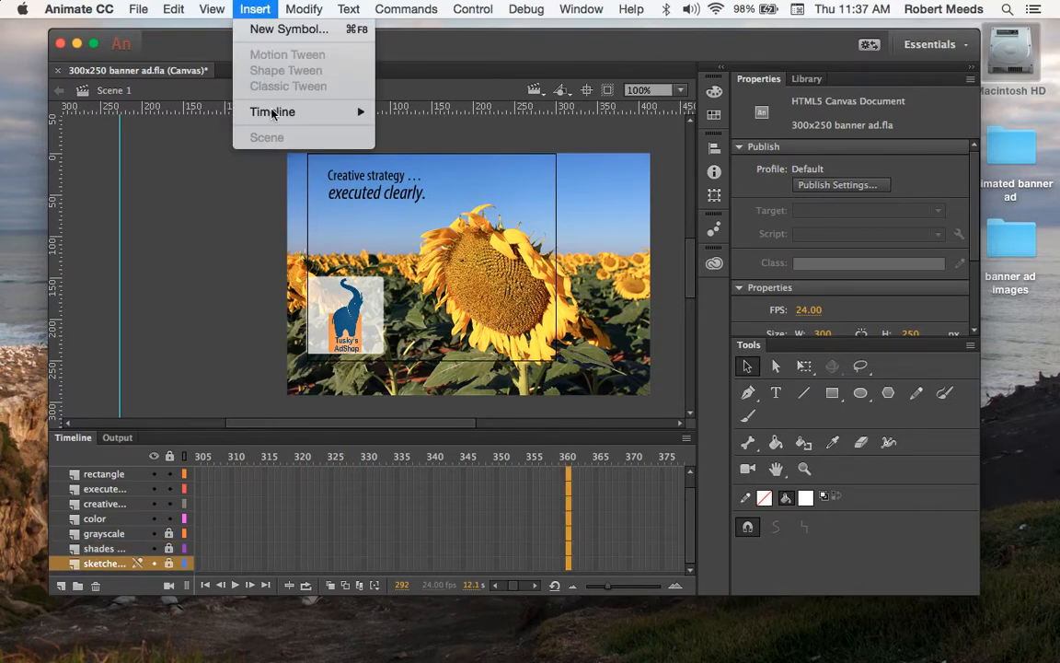
pyautogui.moveTo(272, 110)
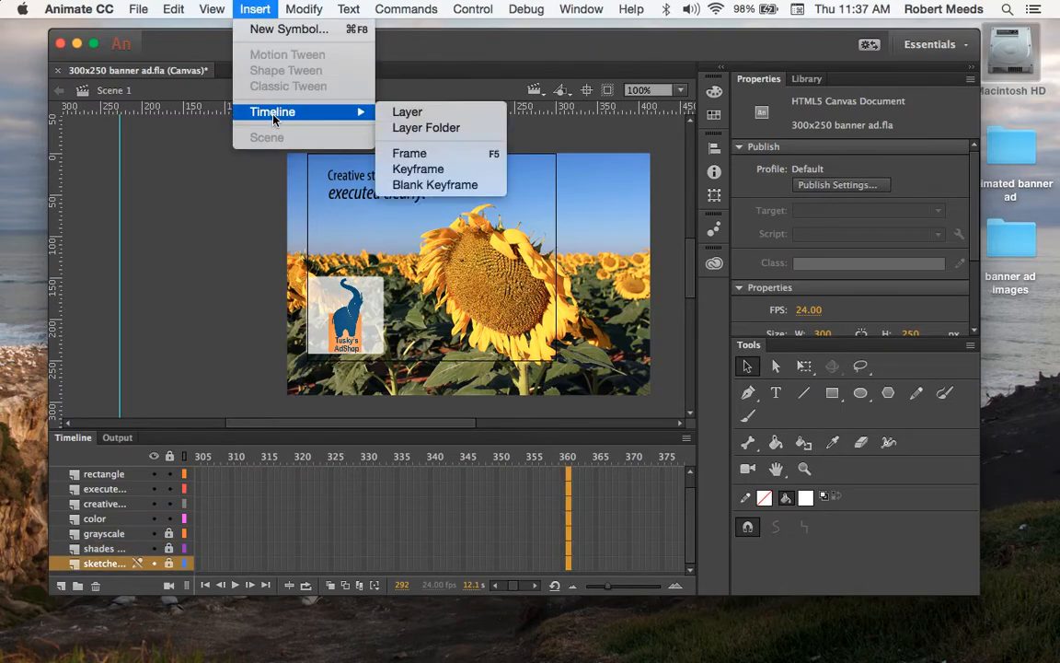
pyautogui.click(410, 153)
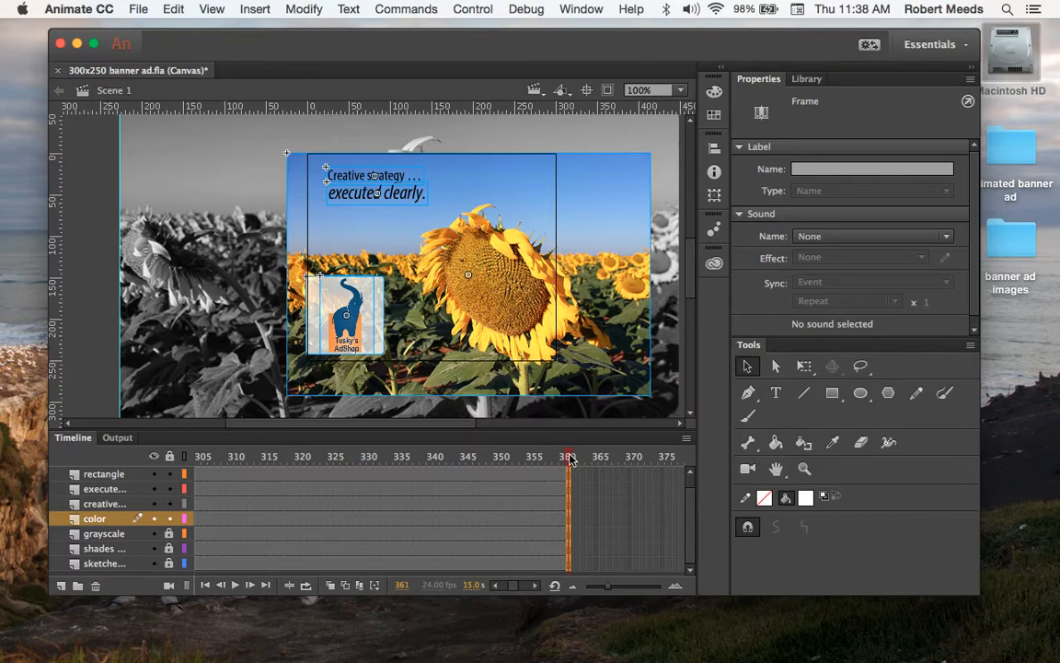
pyautogui.moveTo(571, 457); pyautogui.dragTo(685, 462)
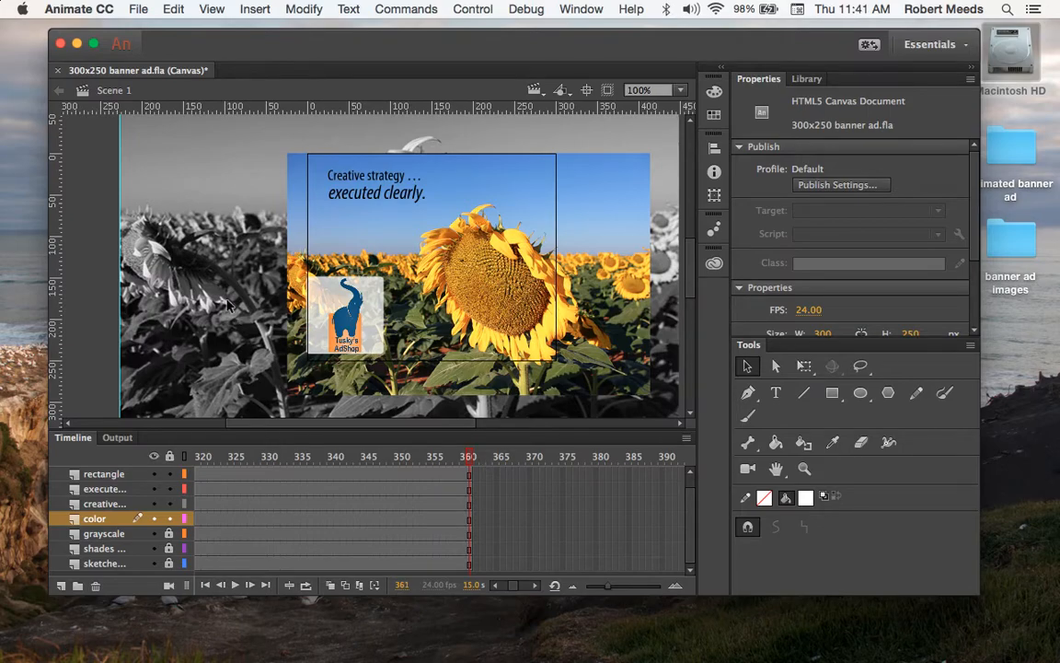
# Step: Save the 300x250 banner ad document
pyautogui.click(138, 10)
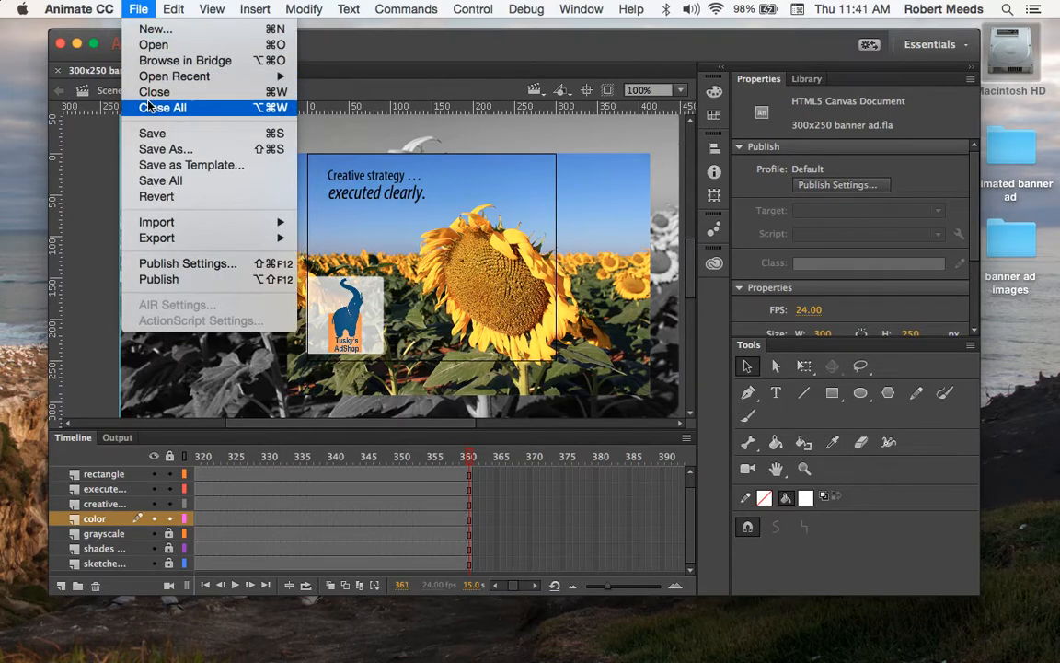
pyautogui.click(152, 132)
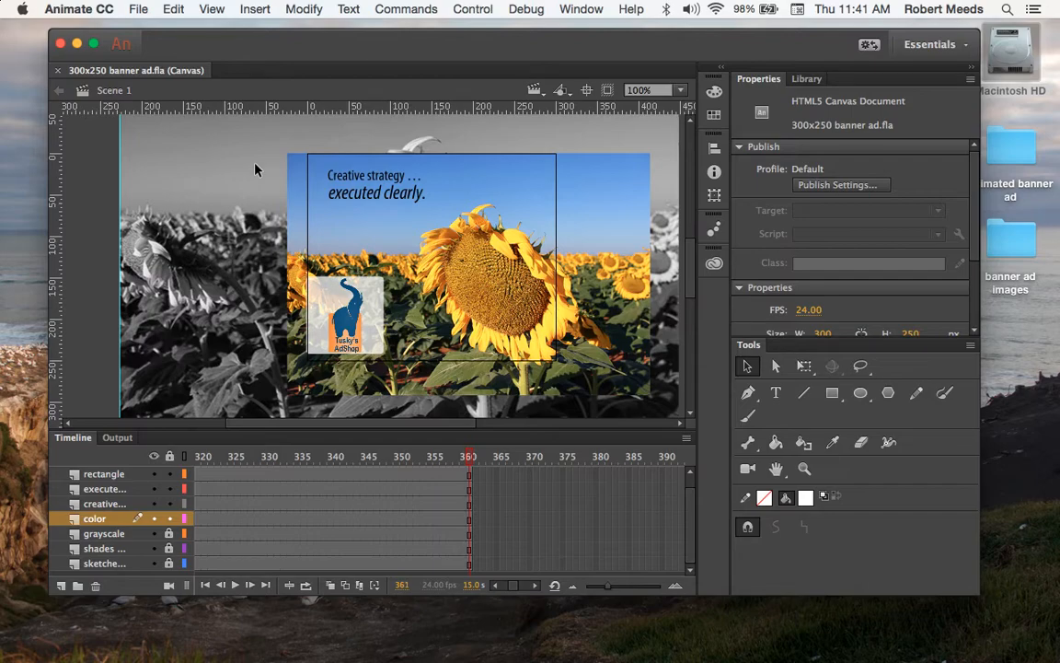
# Step: Test the banner animation in the browser and return to the document's timeline
pyautogui.click(472, 11)
pyautogui.moveTo(449, 143)
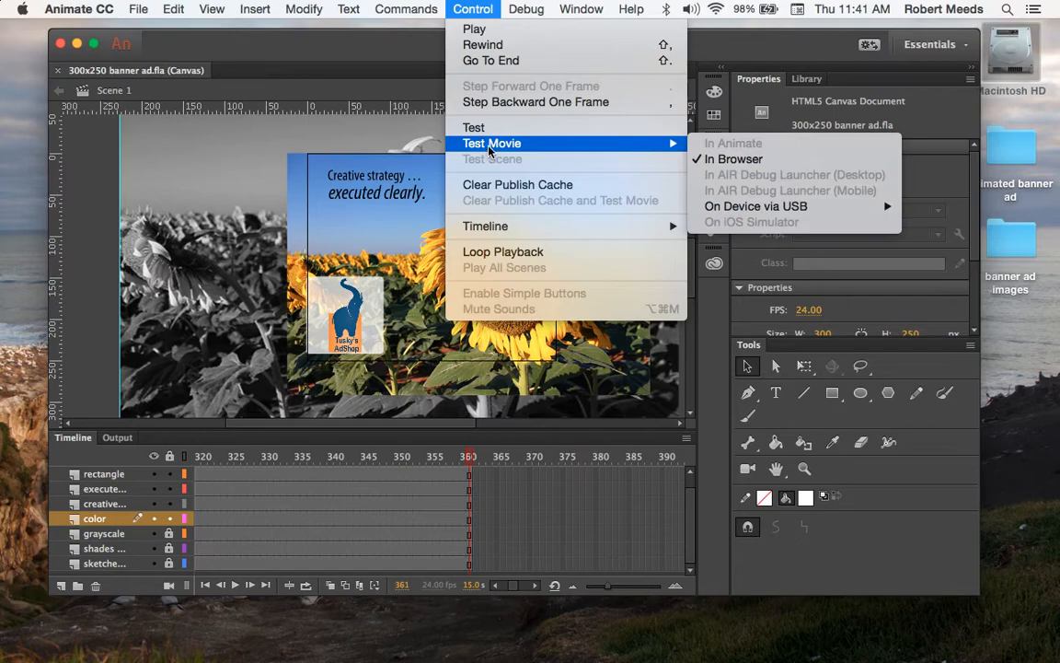
pyautogui.click(759, 160)
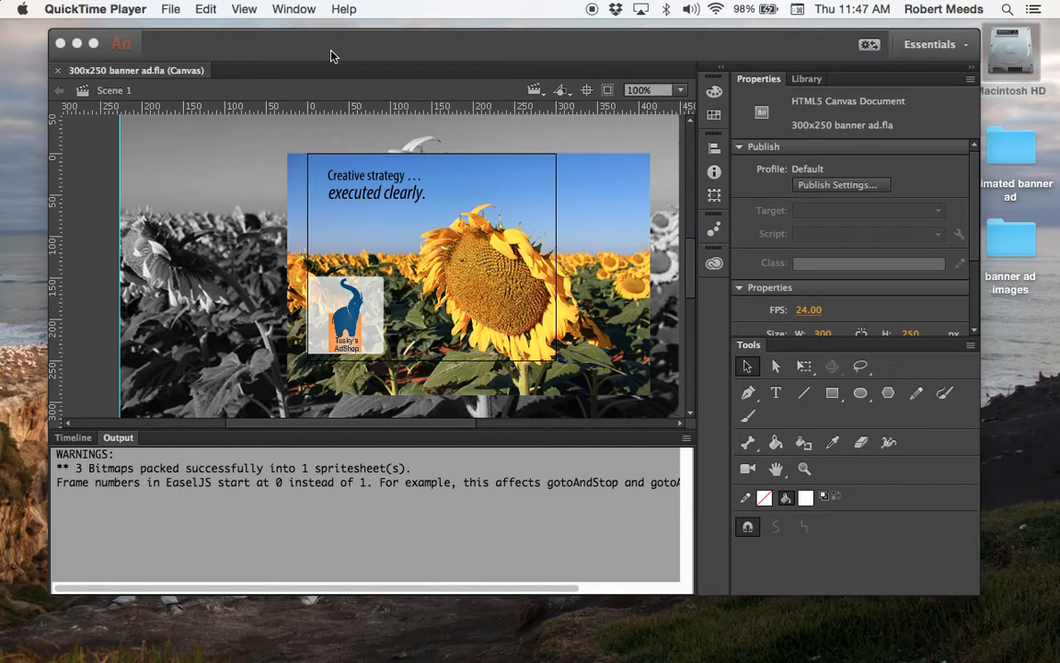
pyautogui.click(331, 55)
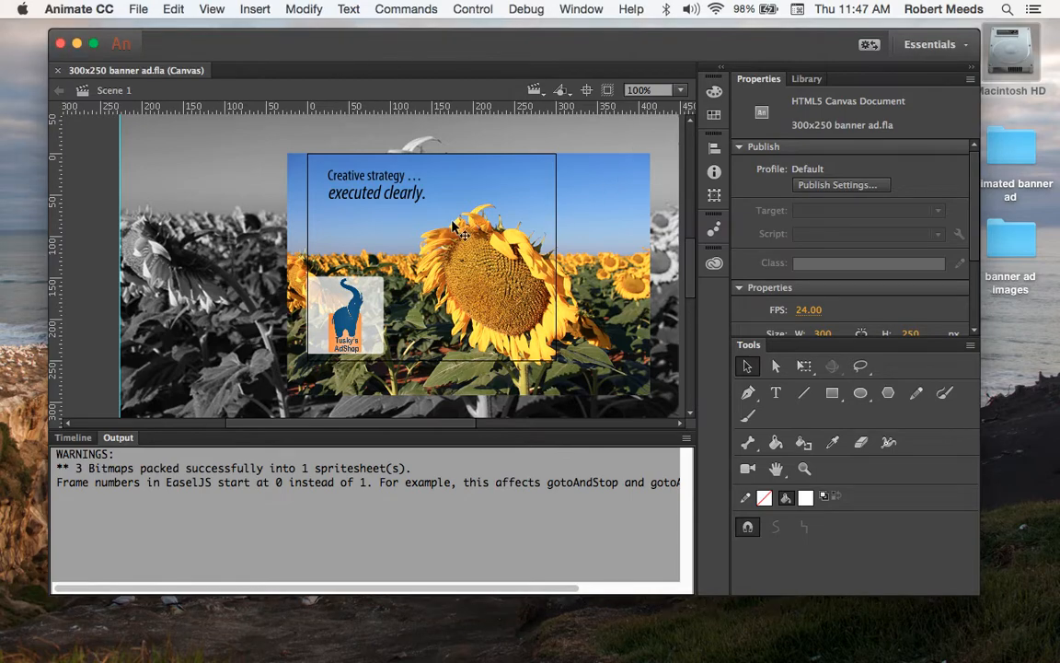
pyautogui.click(72, 438)
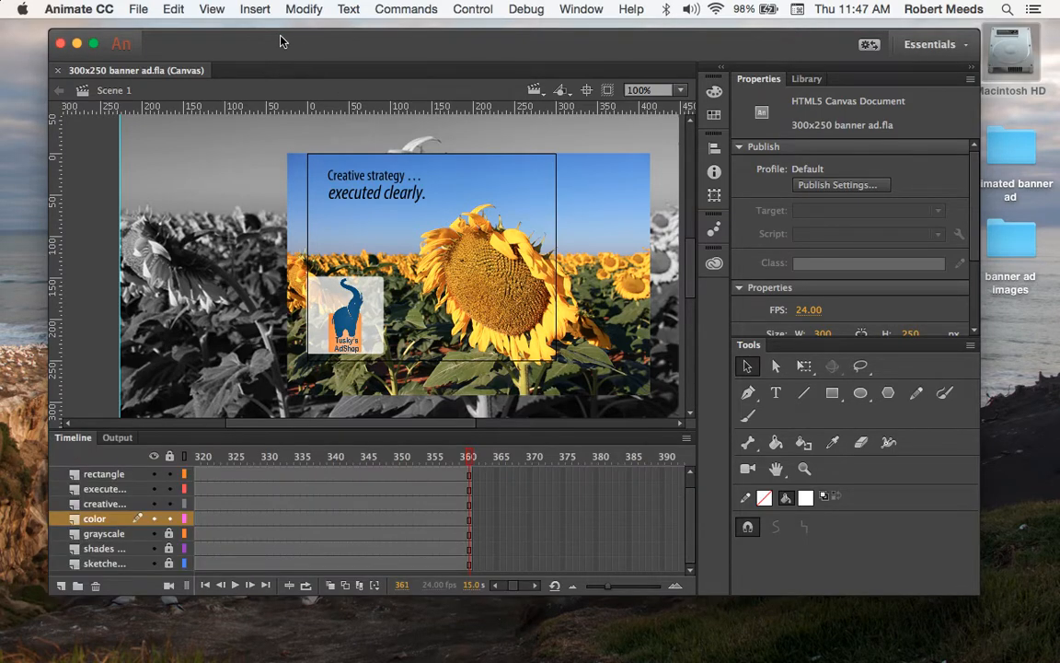
# Step: Accept the JavaScript/HTML publish settings with output name "300x250 banner ad" and publish the banner
pyautogui.click(138, 10)
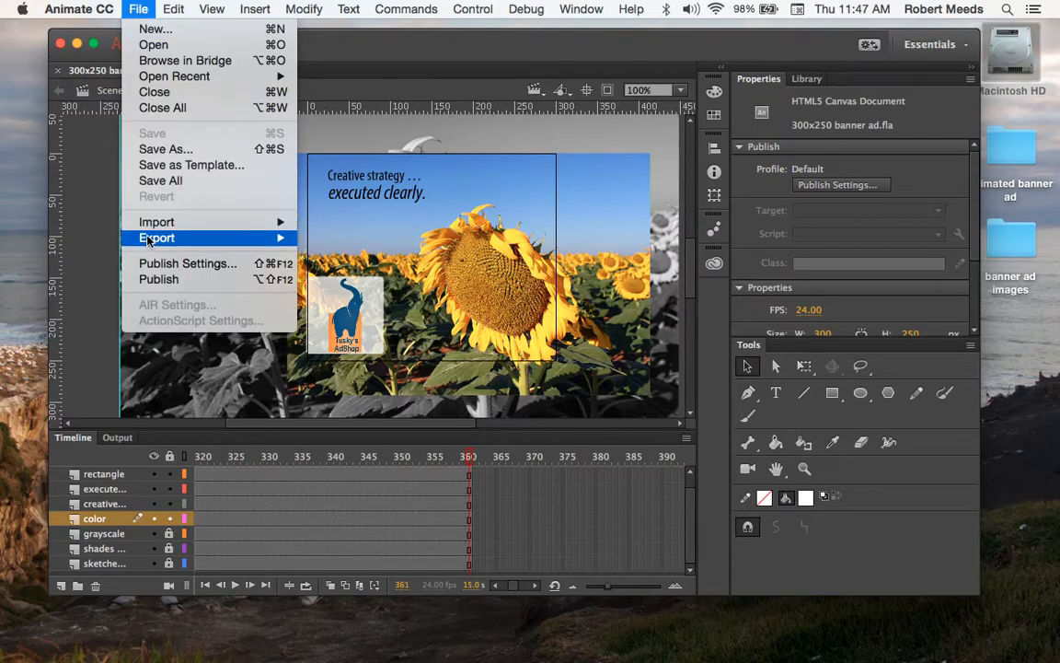
pyautogui.click(151, 266)
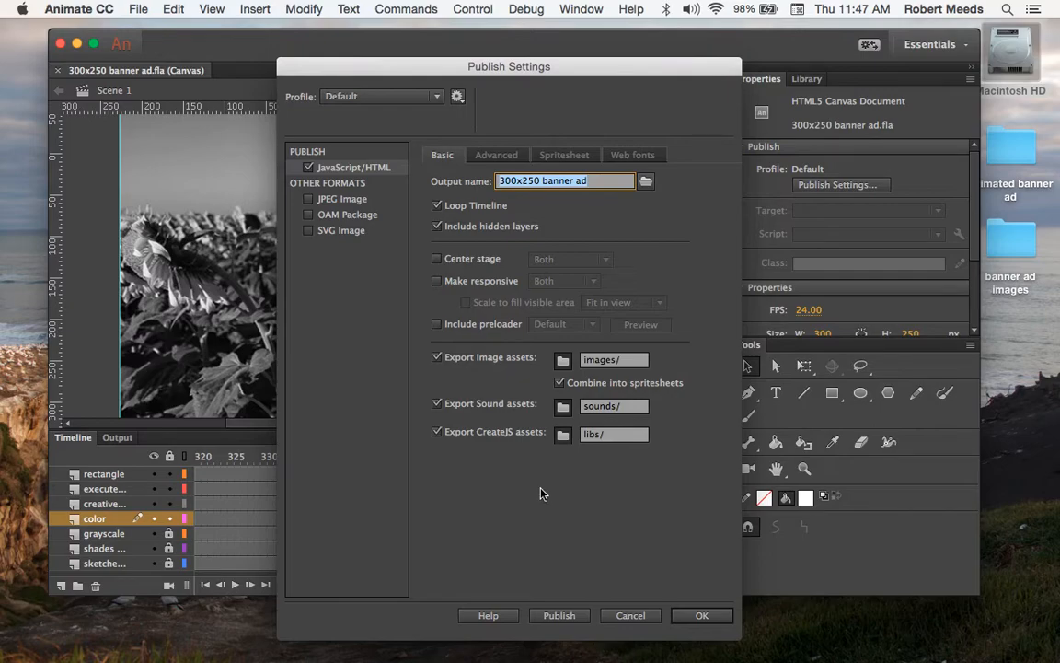
pyautogui.click(702, 616)
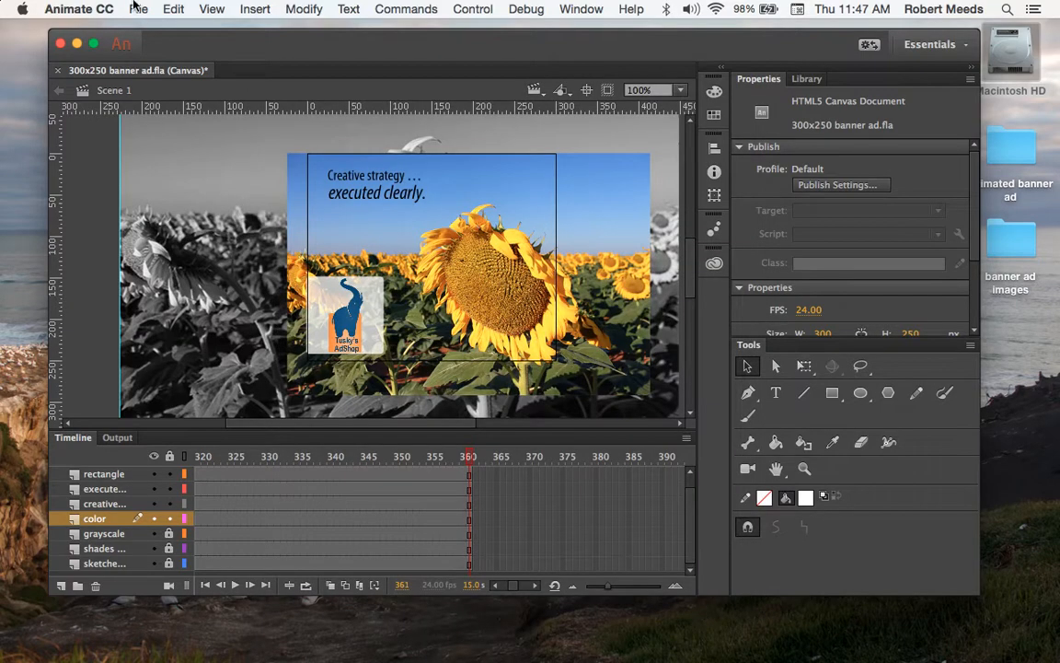
pyautogui.click(136, 9)
pyautogui.click(152, 279)
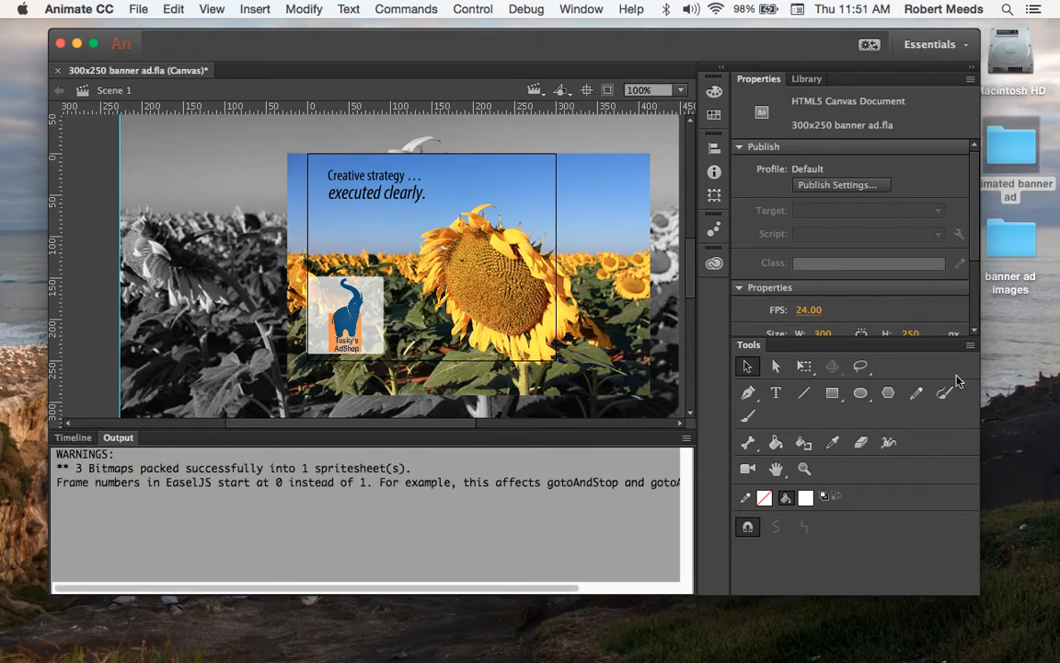
# Step: Switch to Finder and open the desktop's "animated banner ad" folder to view the published files
pyautogui.click(1037, 456)
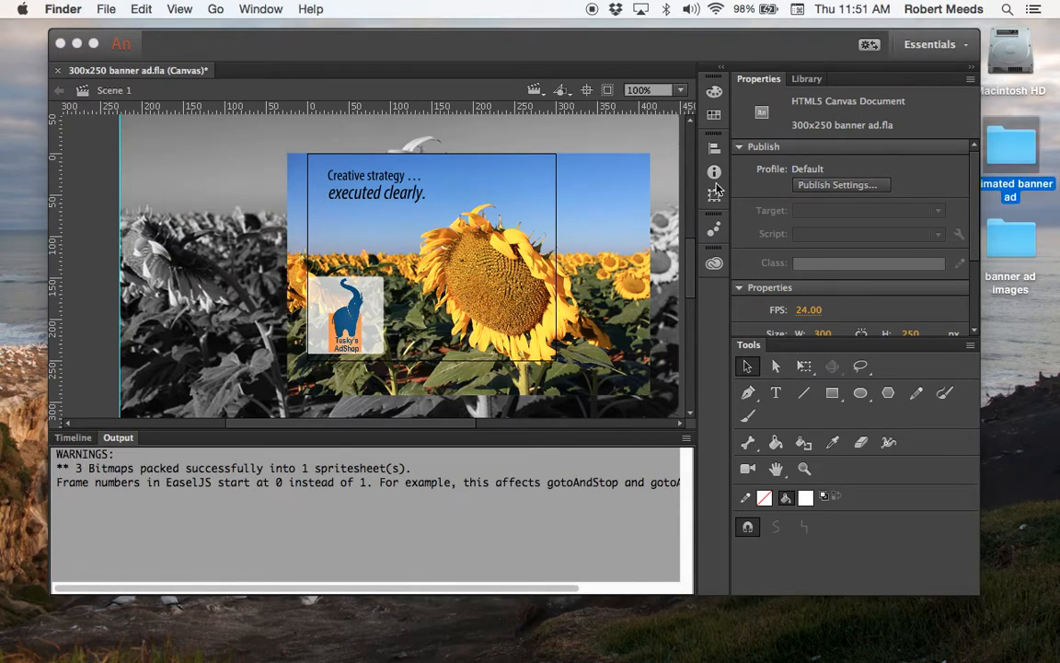
pyautogui.doubleClick(1010, 149)
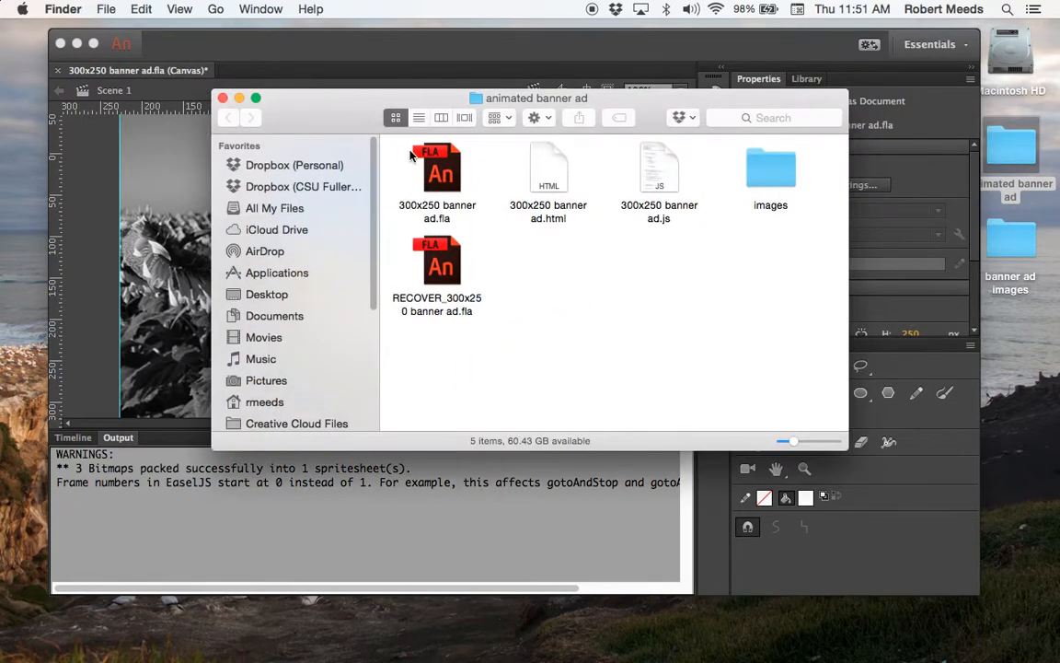